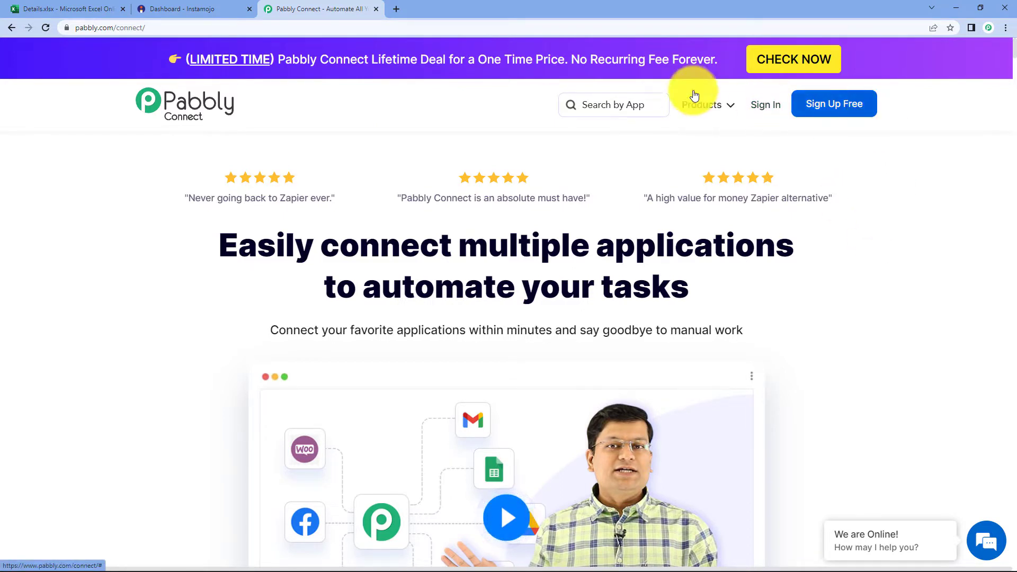
- Sign in to Pabbly, open Pabbly Connect and create a workflow named "Instamojo to Microsoft excel"
click(756, 103)
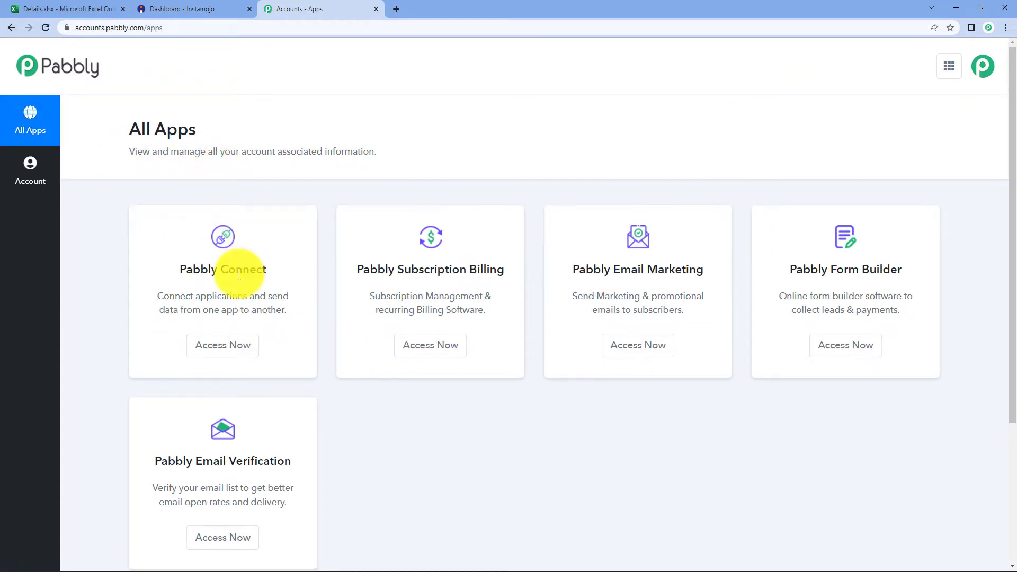
click(238, 347)
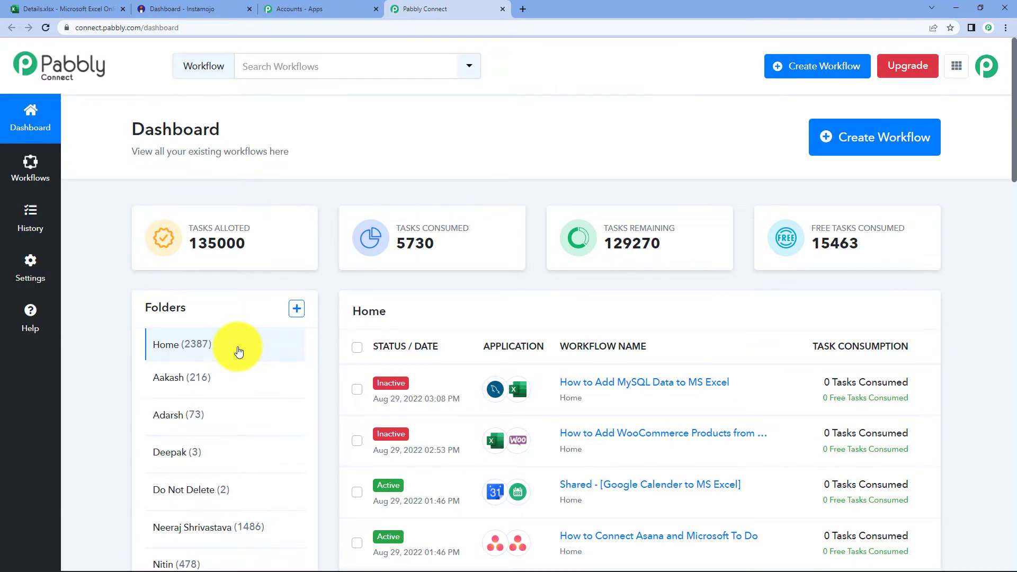
click(854, 154)
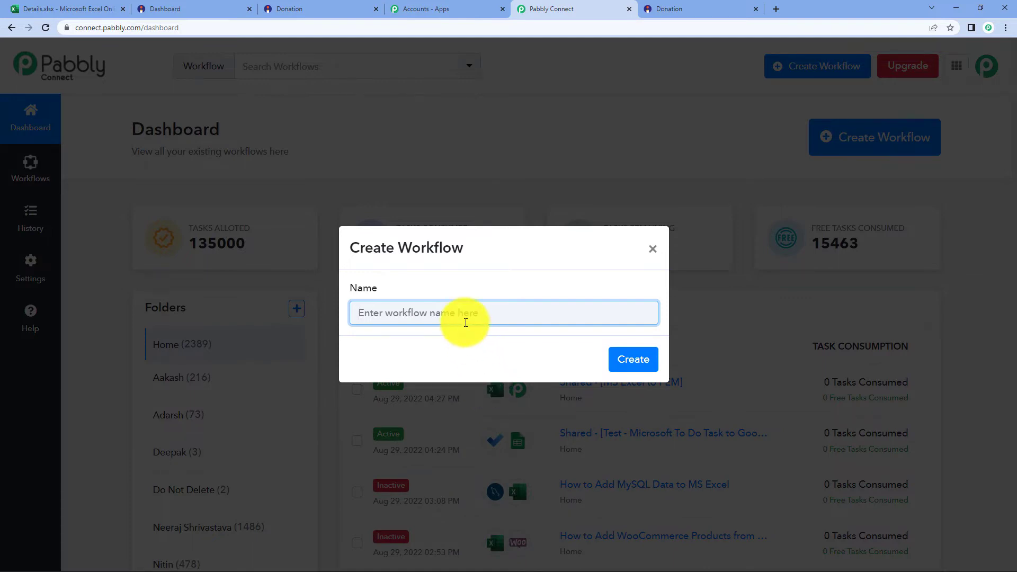
text(Instamojo to )
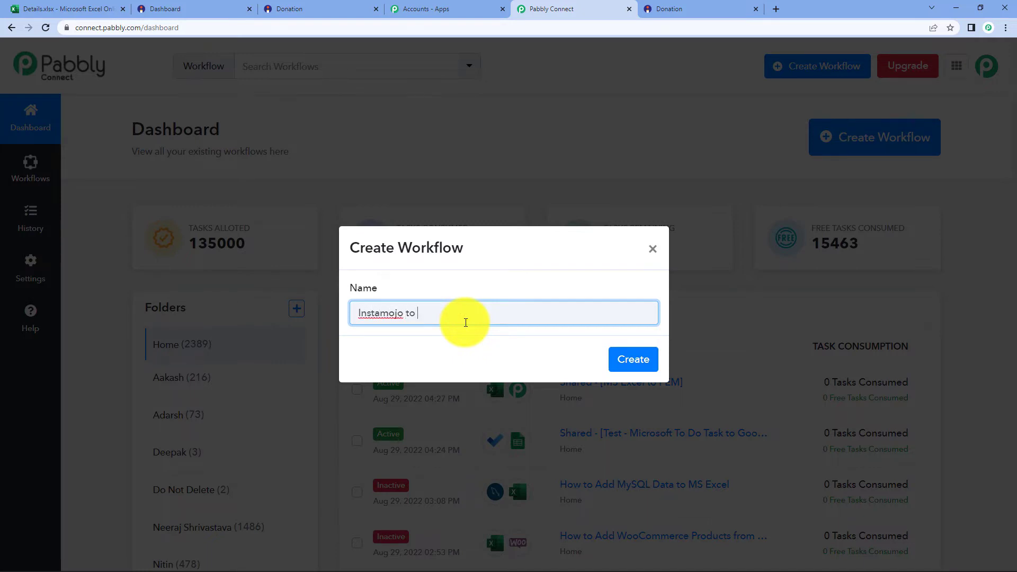
text(Microsoft excel)
click(640, 363)
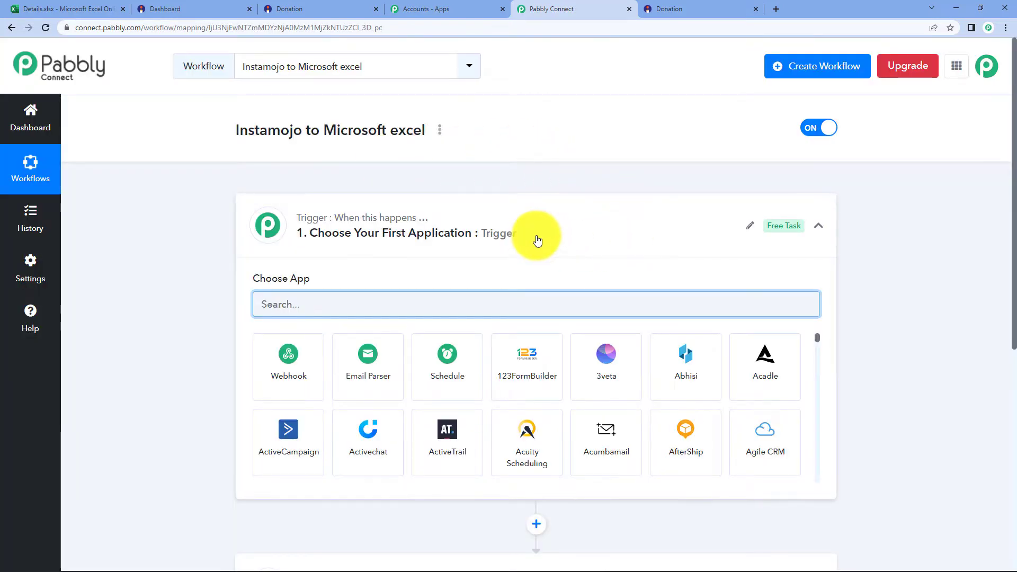
click(535, 237)
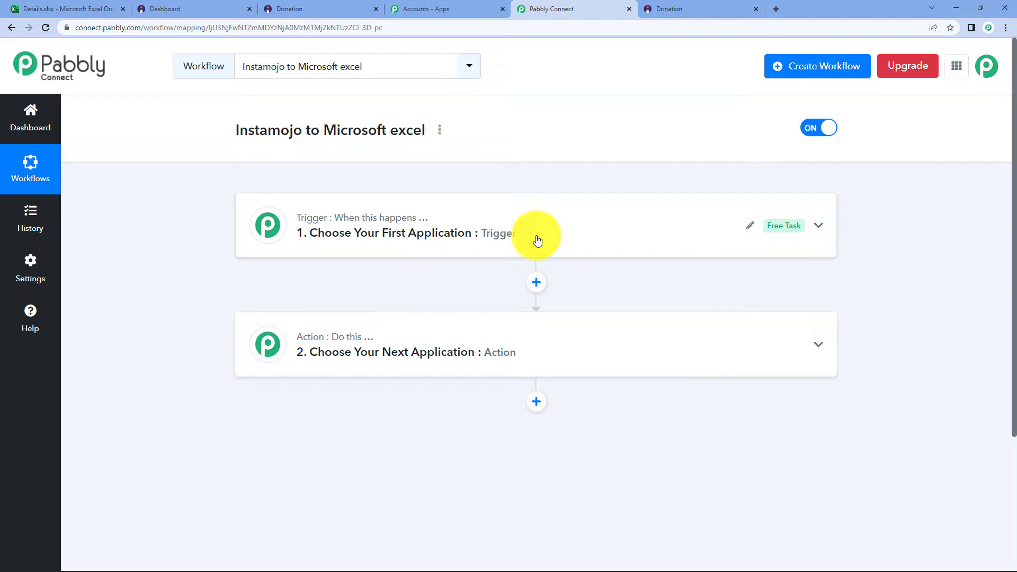
click(537, 241)
drag(247, 273, 314, 275)
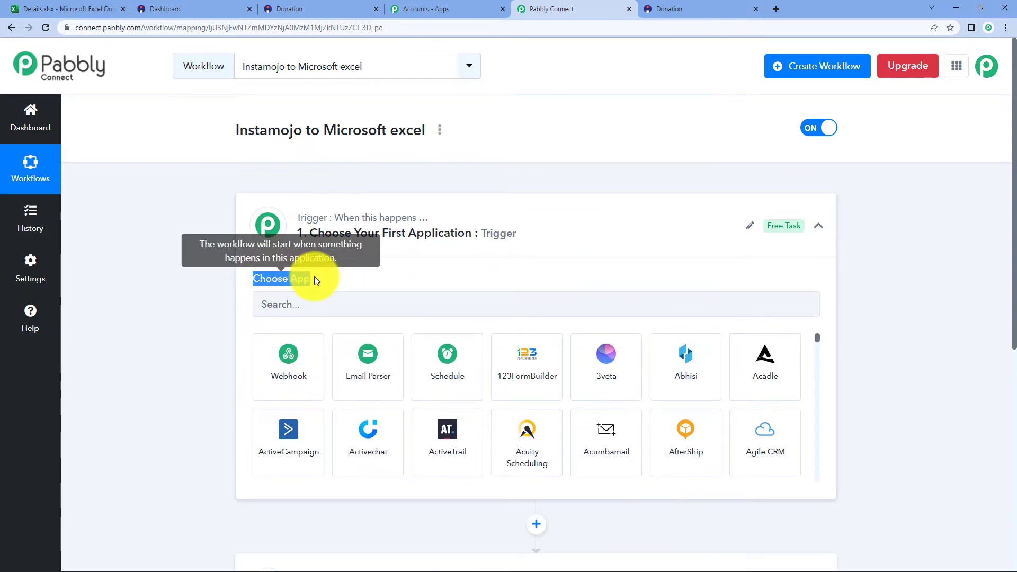
scroll(345, 276, down, 3)
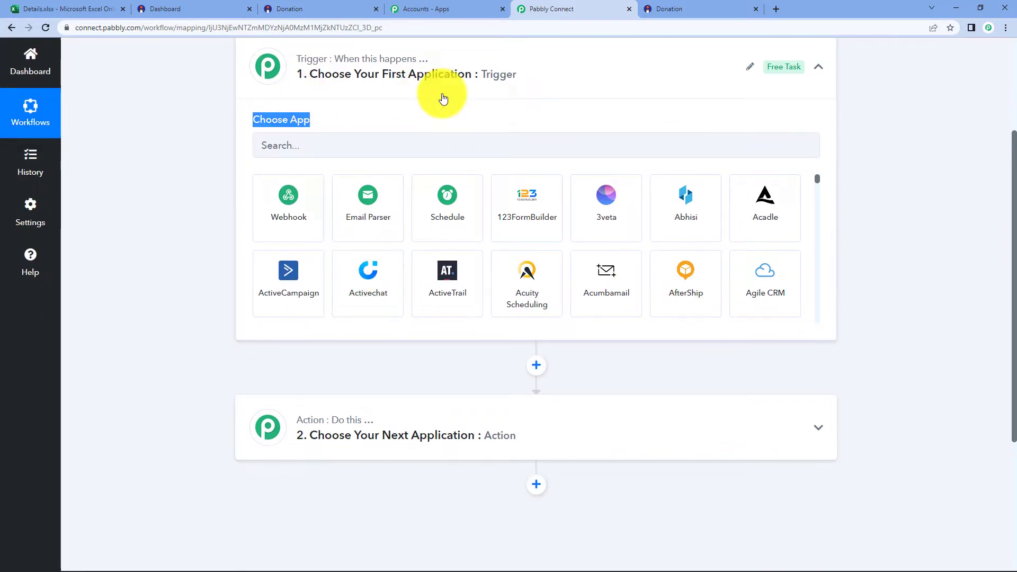
click(432, 426)
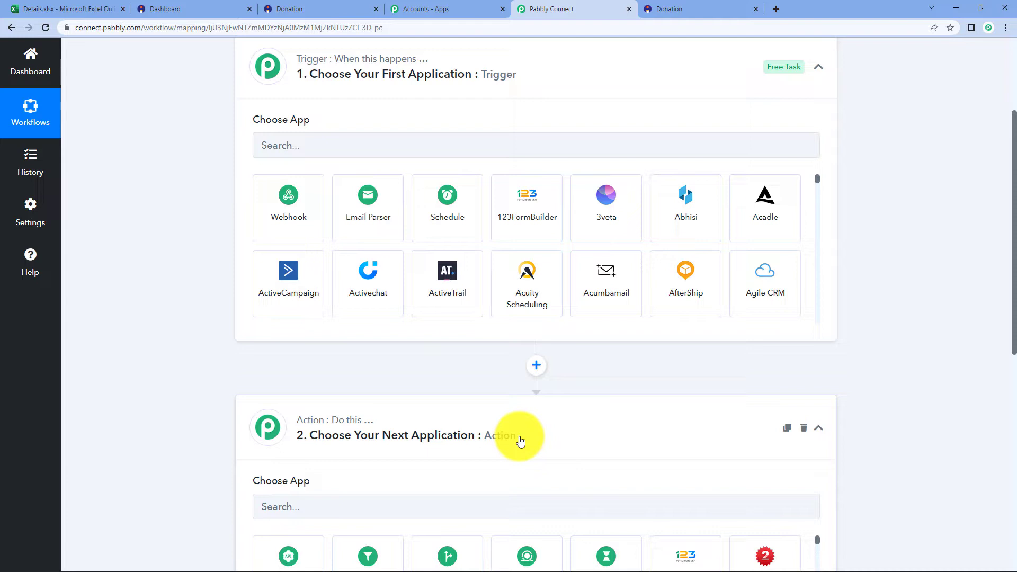
scroll(897, 234, up, 2)
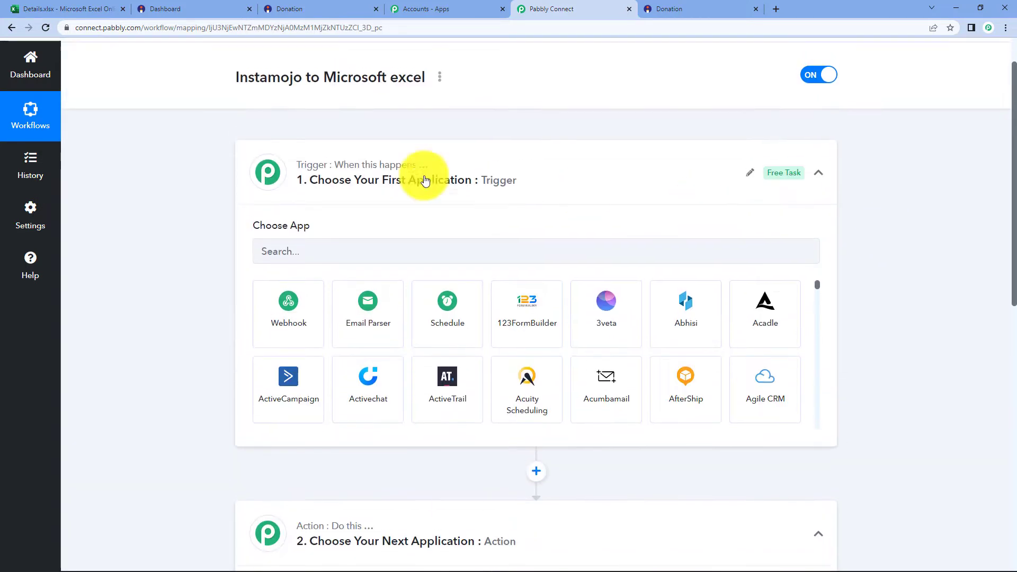
- Set Instamojo as the workflow's trigger app with the New Sale event and copy its webhook URL
click(310, 253)
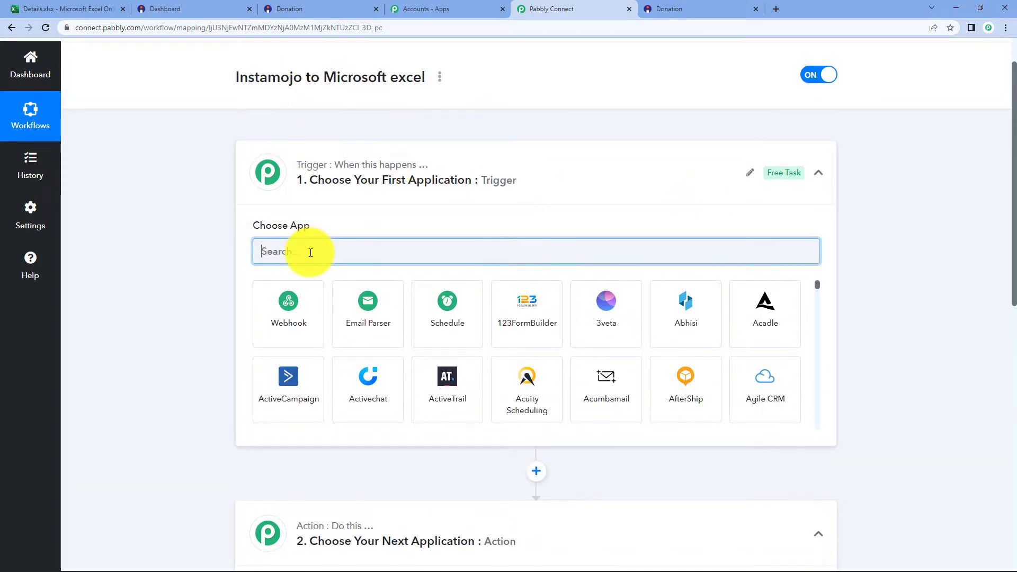
text(insta)
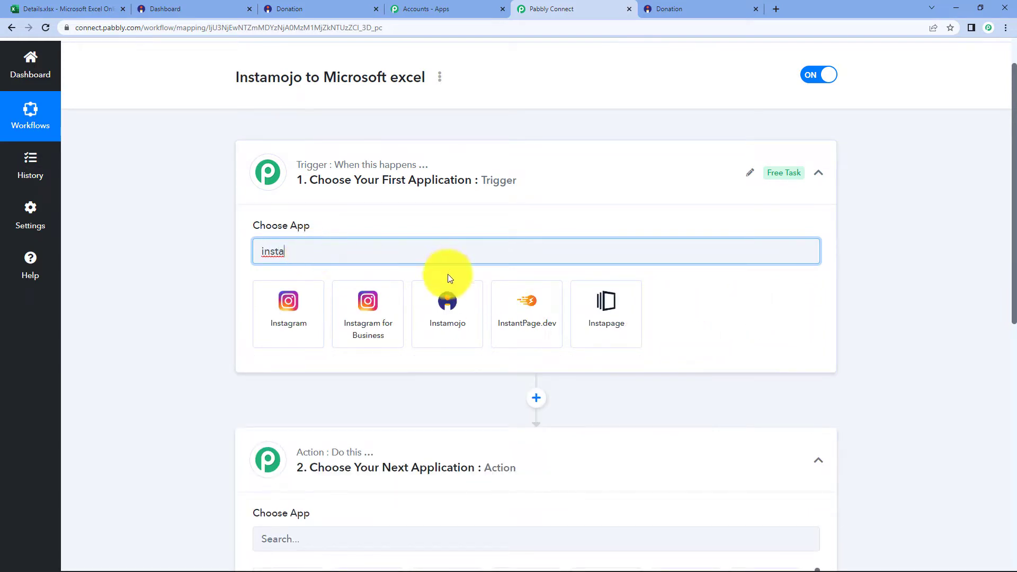
click(442, 324)
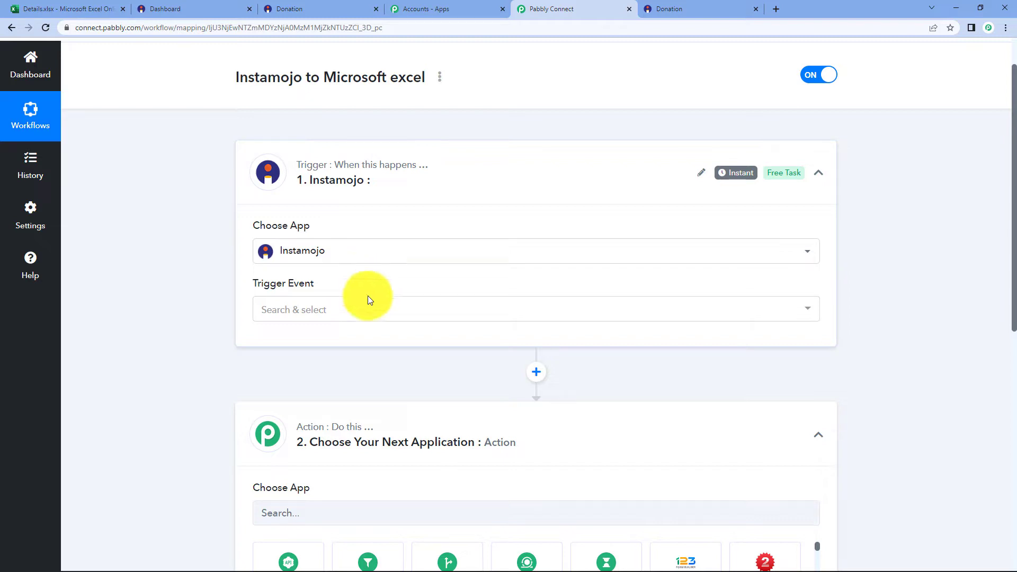
click(363, 310)
click(340, 390)
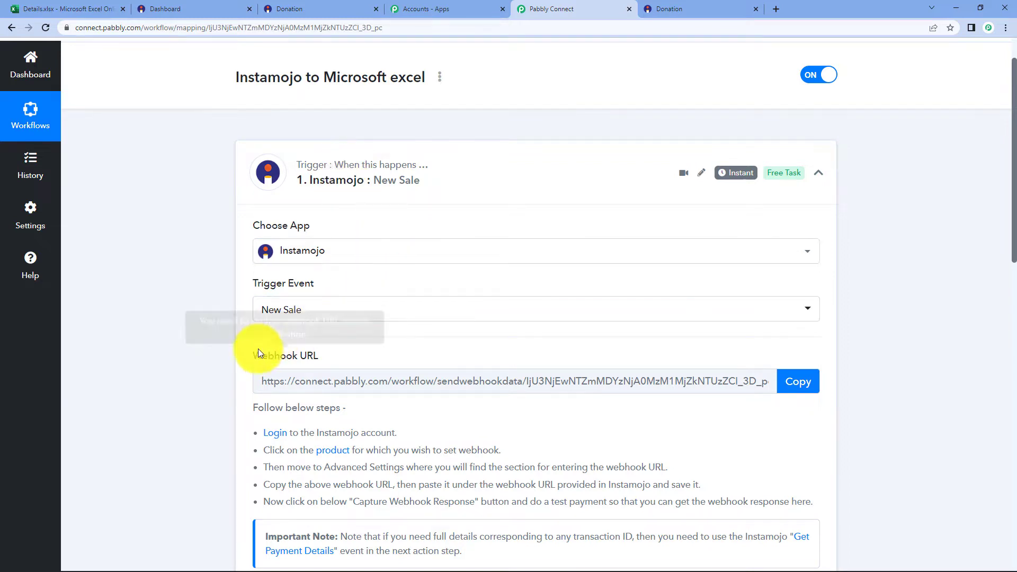
click(799, 383)
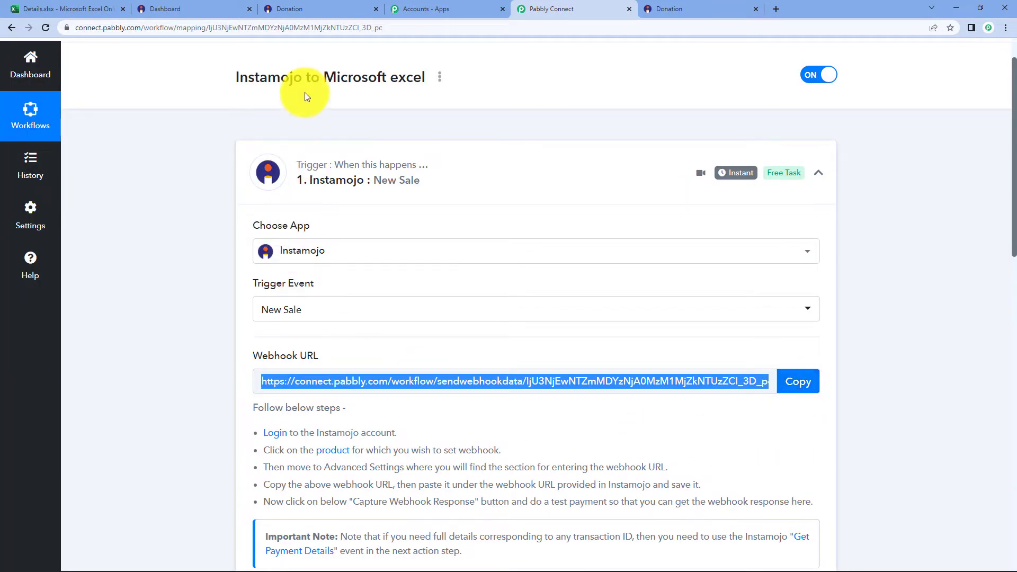
- Switch to Instamojo and open the Donation smart page for editing
click(182, 6)
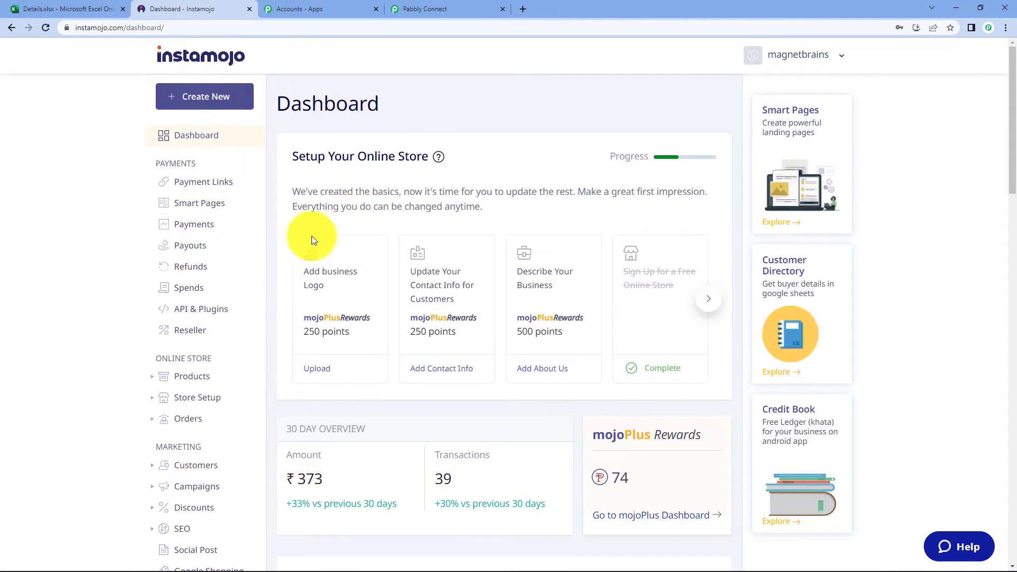
click(199, 204)
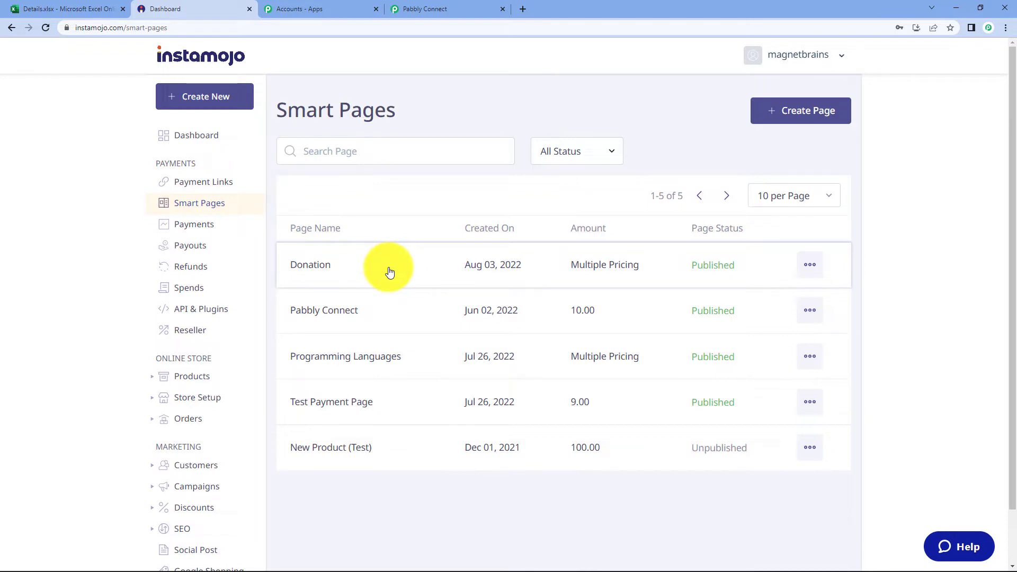
click(336, 271)
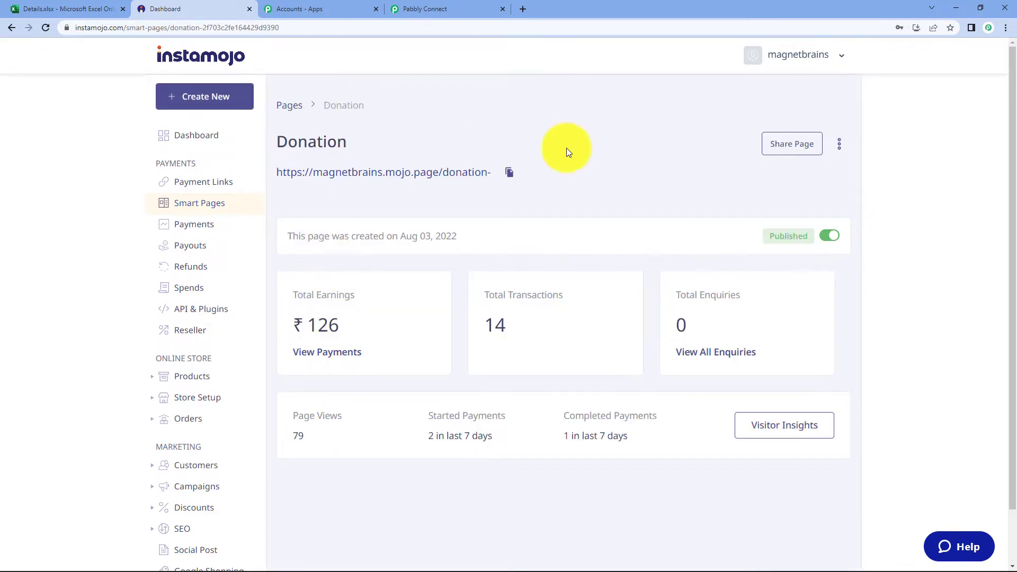
scroll(662, 183, down, 2)
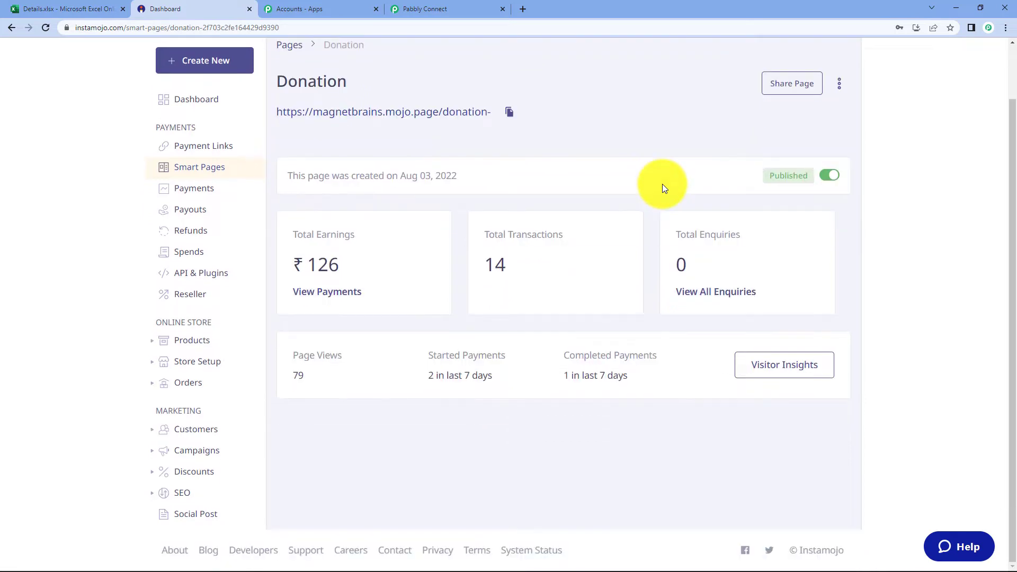
scroll(672, 177, up, 2)
click(836, 146)
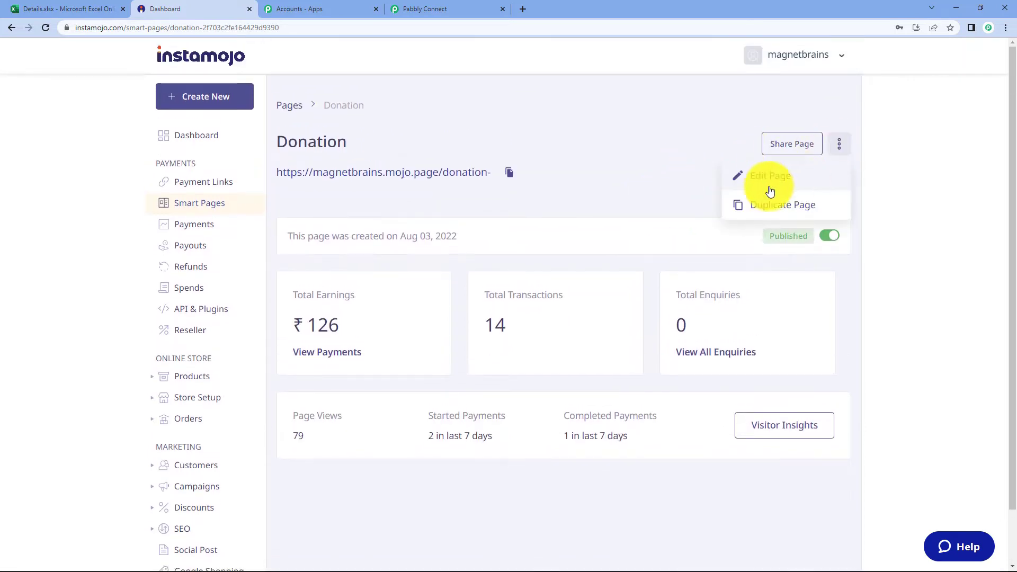
click(755, 176)
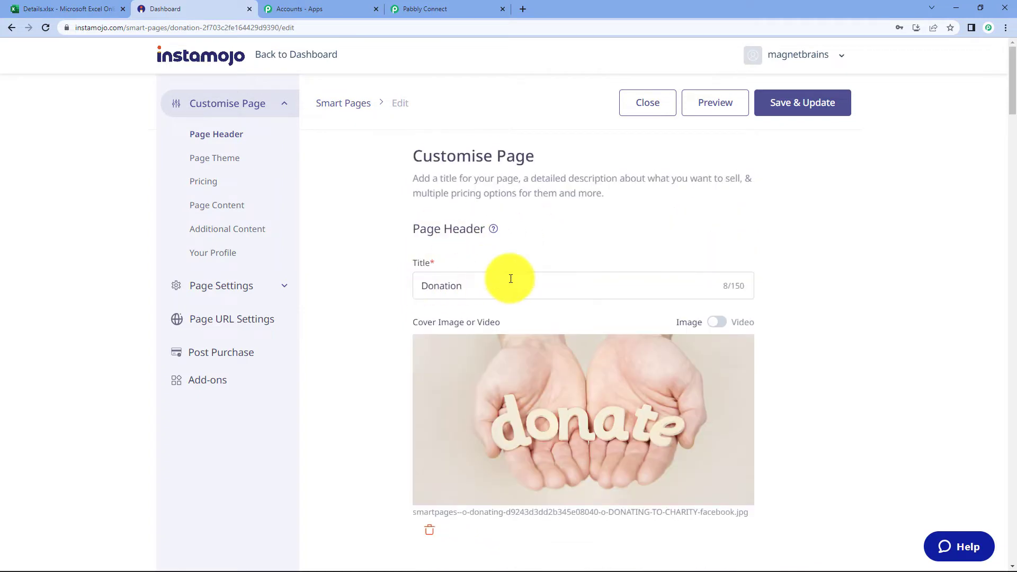
- Replace the webhook URL in the Donation page's settings with the copied Pabbly Connect URL, and save and update the page
scroll(648, 272, down, 2)
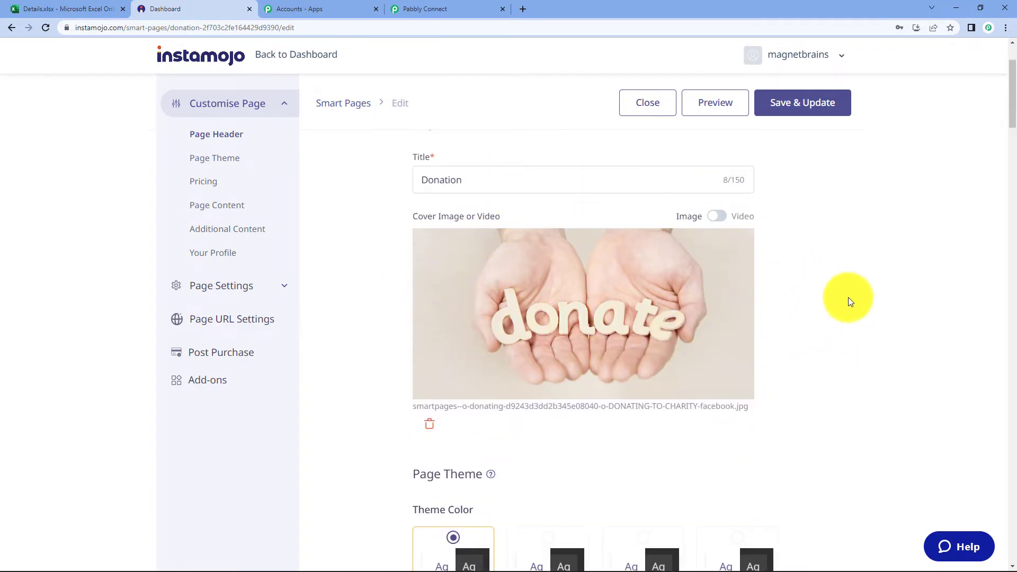
scroll(826, 302, down, 9)
scroll(794, 300, down, 3)
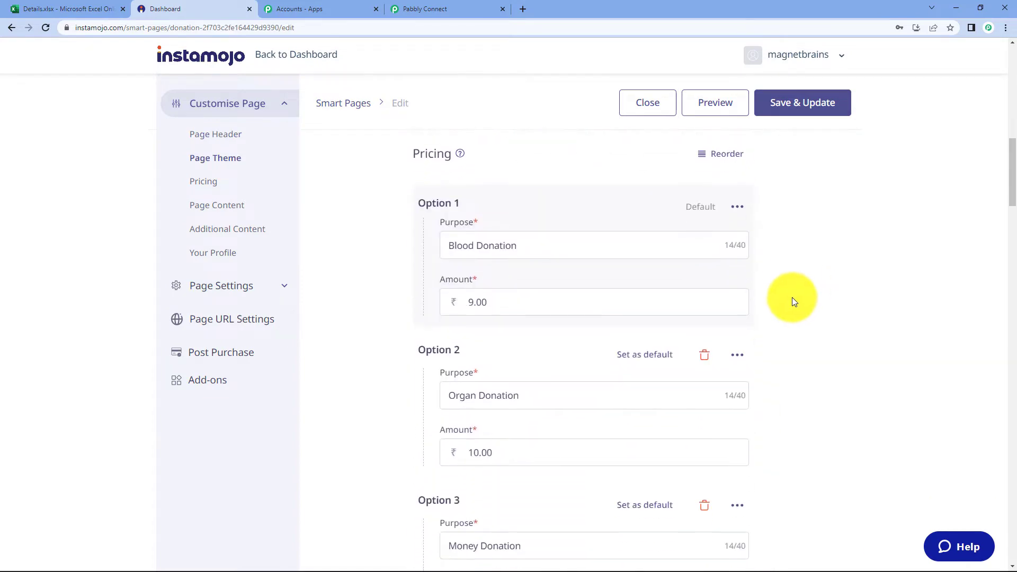
scroll(482, 455, down, 3)
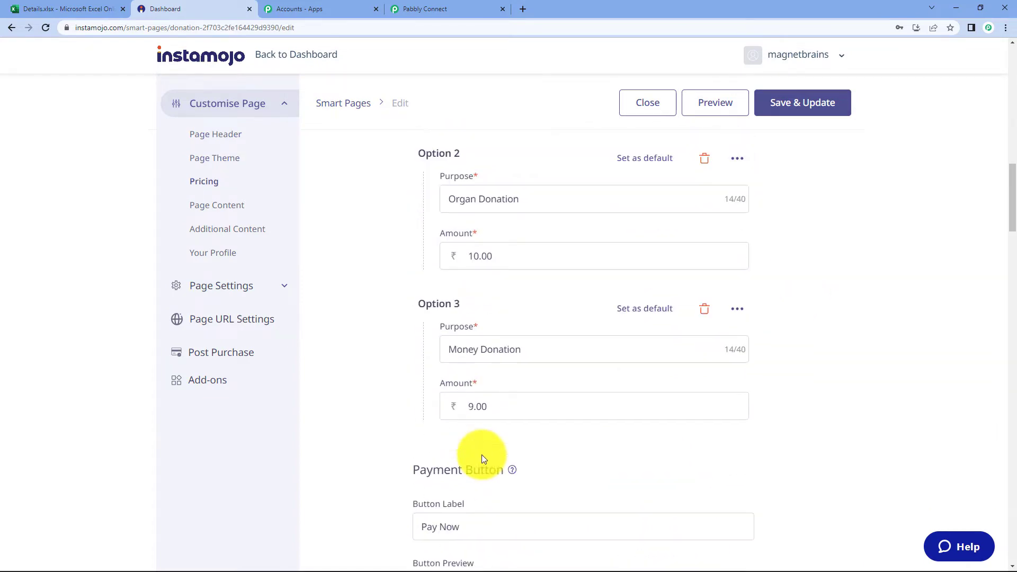
scroll(466, 204, up, 2)
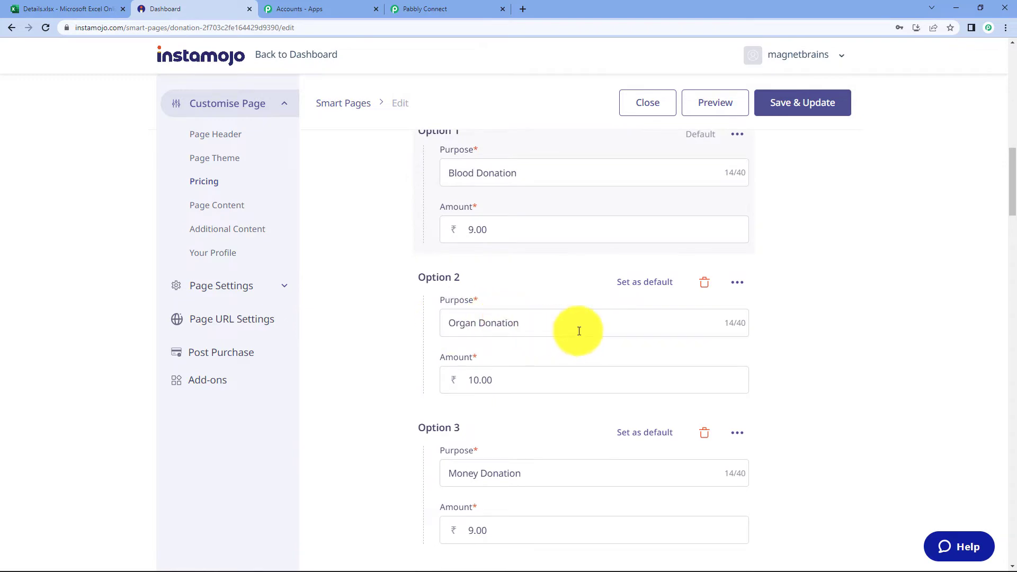
scroll(577, 327, down, 6)
scroll(577, 327, down, 15)
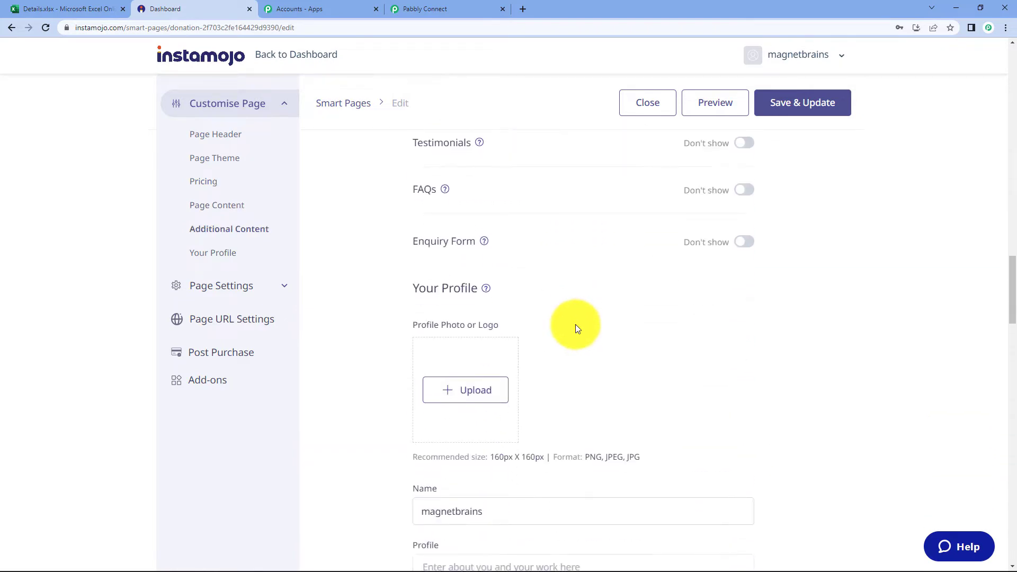
scroll(577, 325, down, 11)
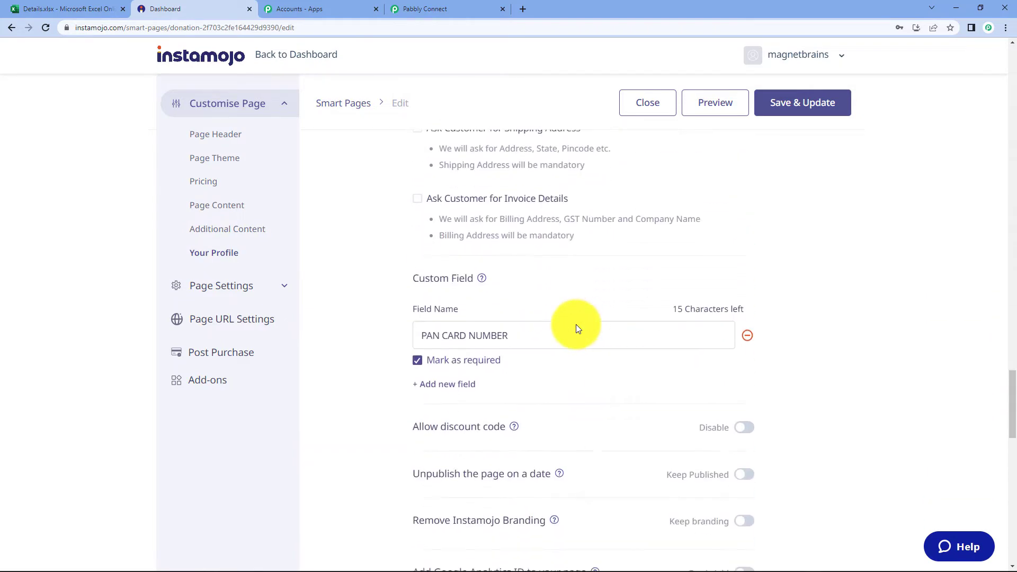
scroll(578, 323, down, 6)
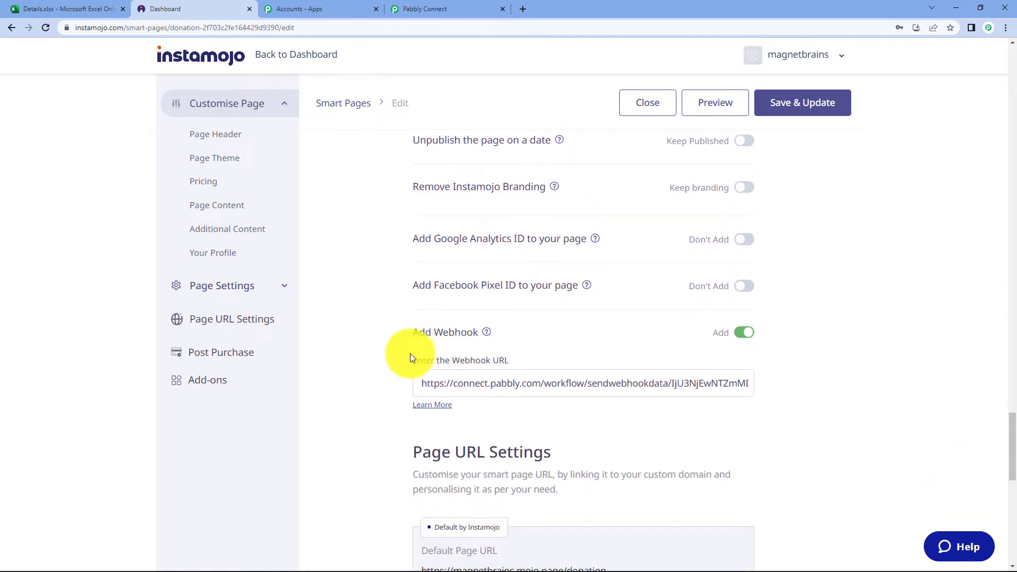
click(499, 381)
key(ctrl+a)
key(BackSpace)
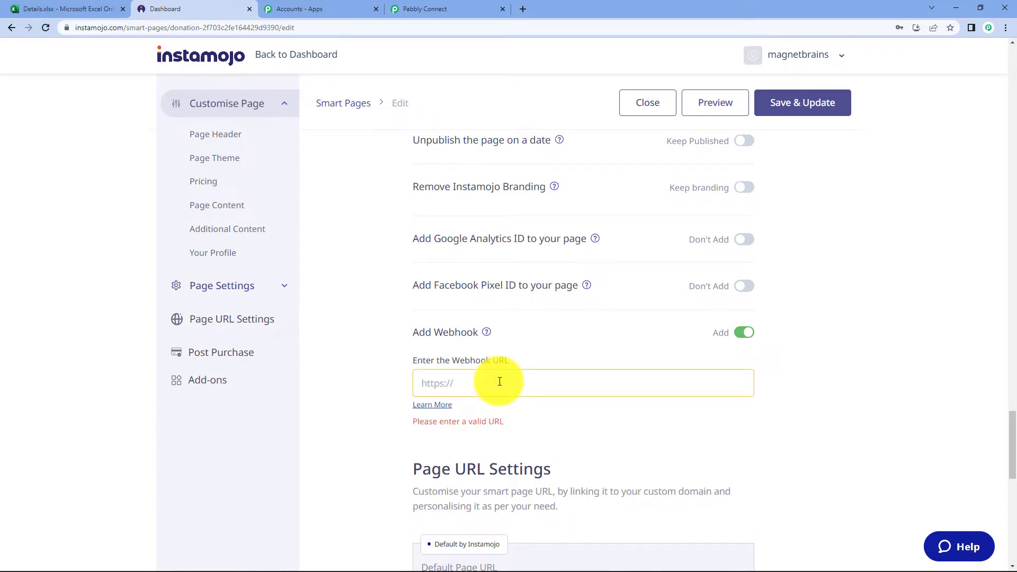
right_click(499, 382)
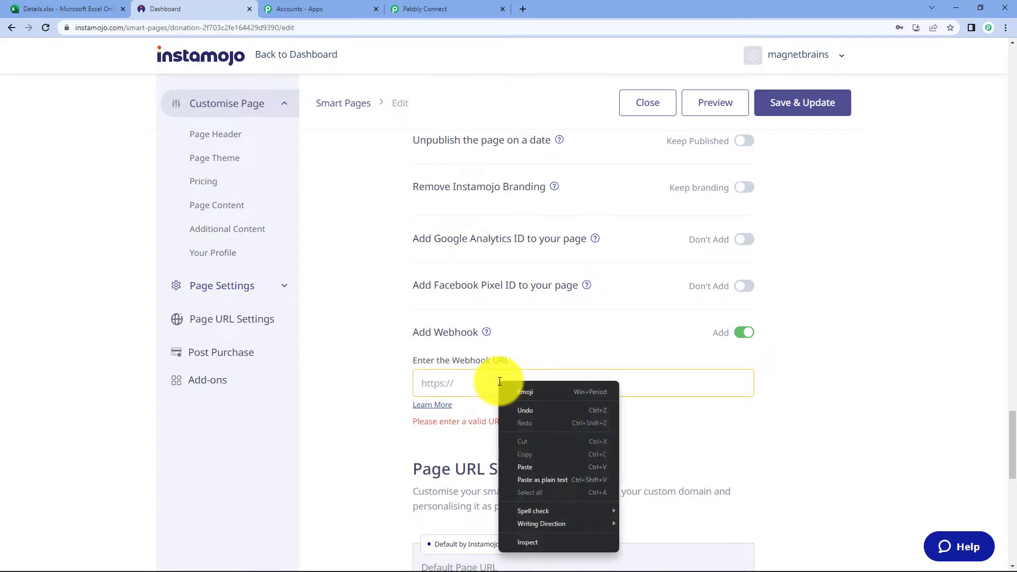
click(535, 468)
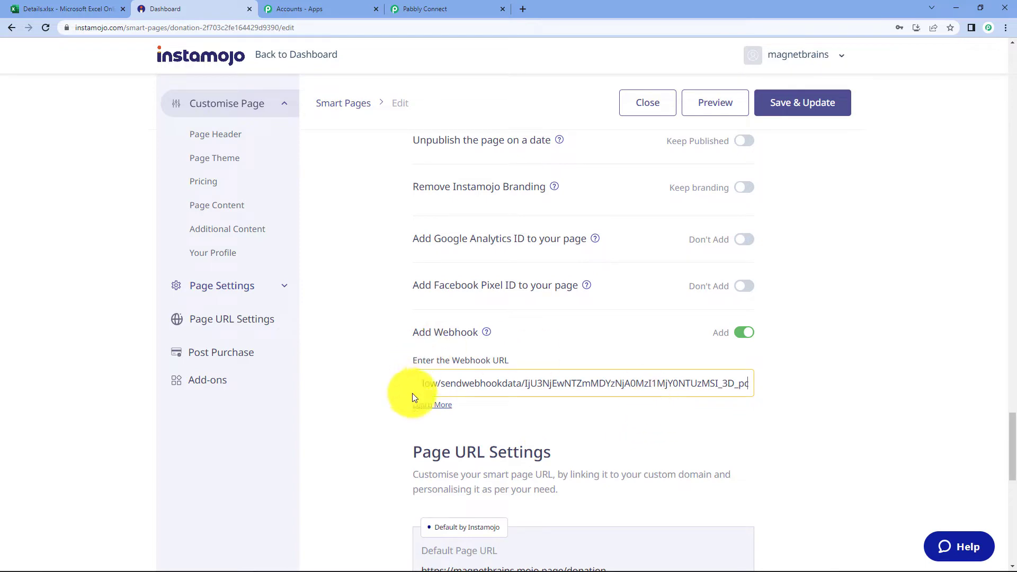
click(821, 102)
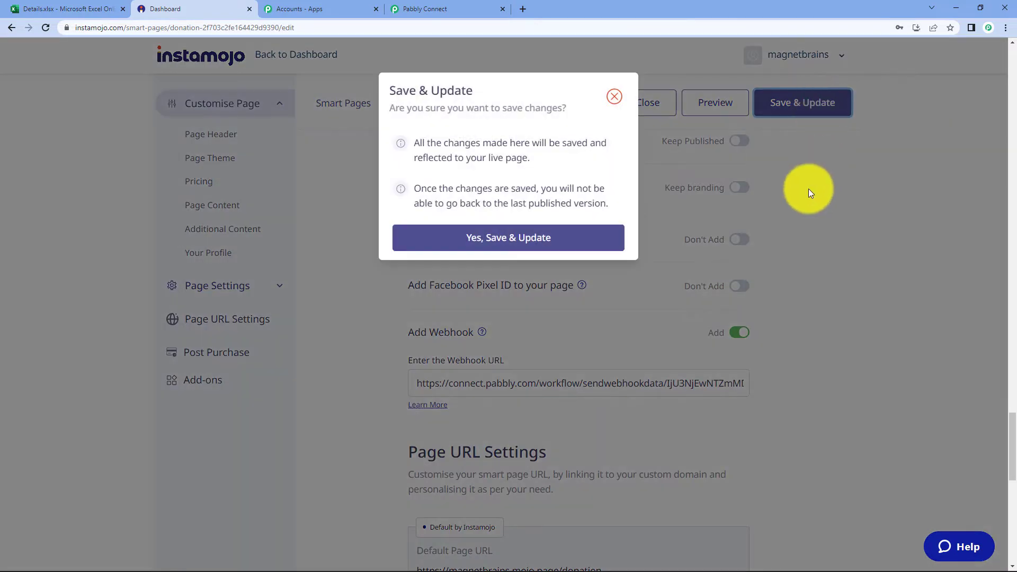
click(542, 239)
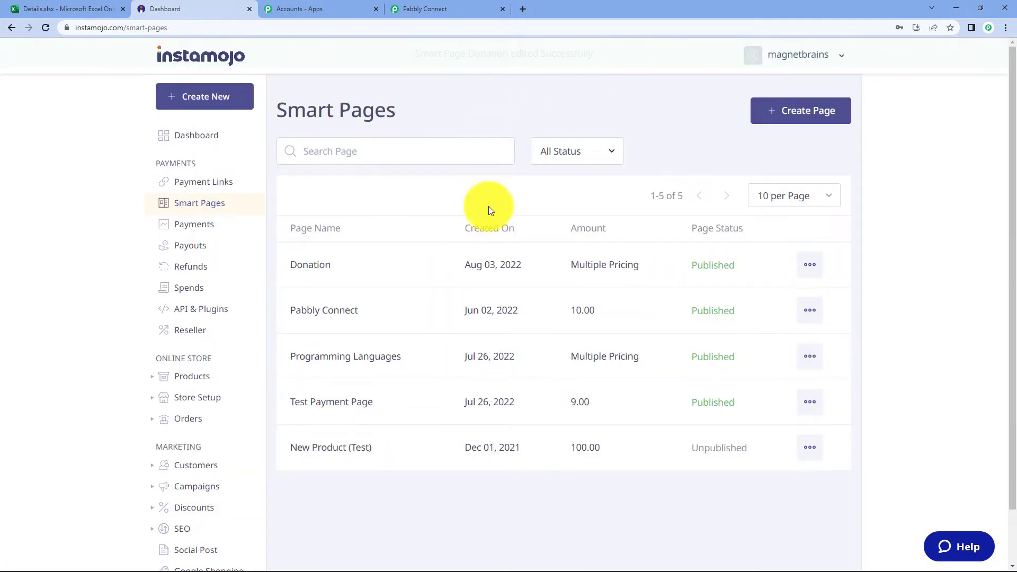
- Return to the Pabbly Connect workflow and check the Instamojo trigger's webhook response status
click(443, 9)
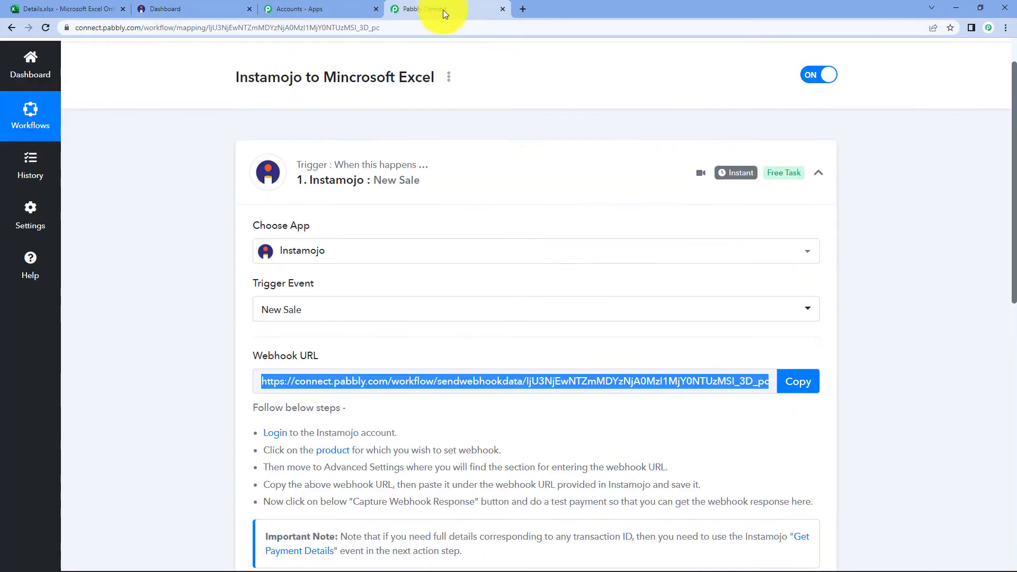
scroll(555, 215, down, 4)
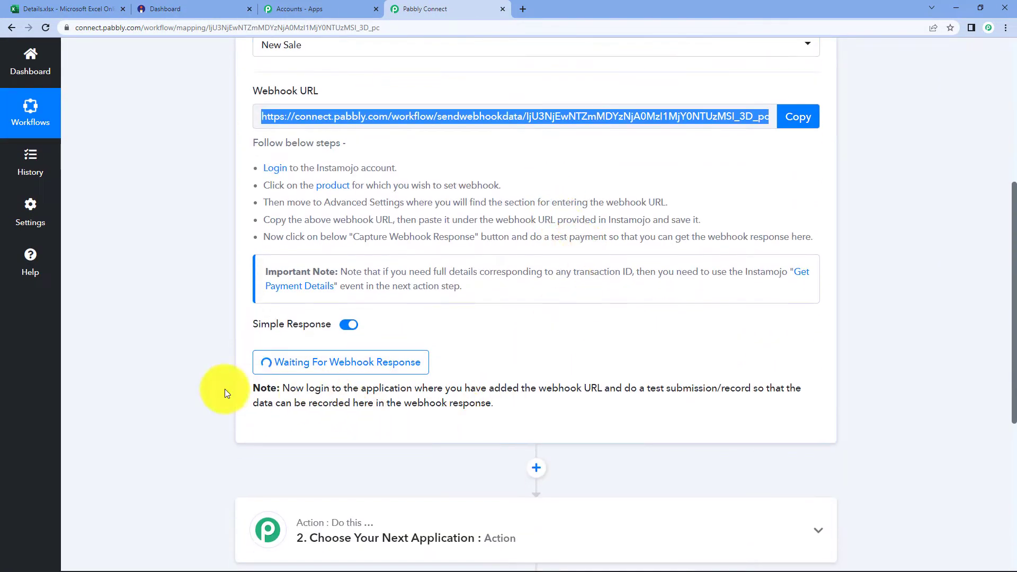
- Copy the Donation smart page's link in Instamojo and open the payment page in a new browser tab
drag(623, 388, 705, 410)
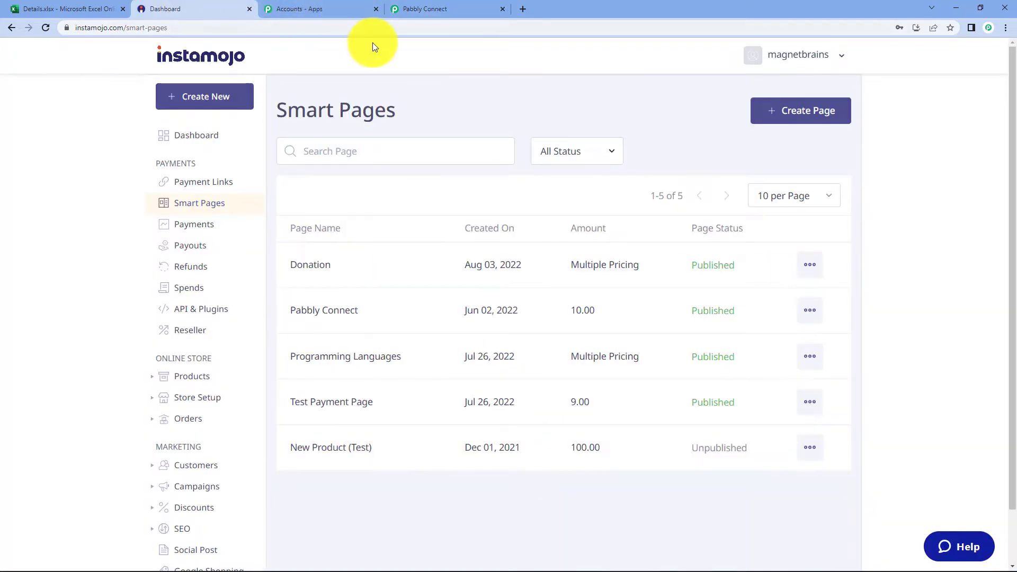
click(334, 267)
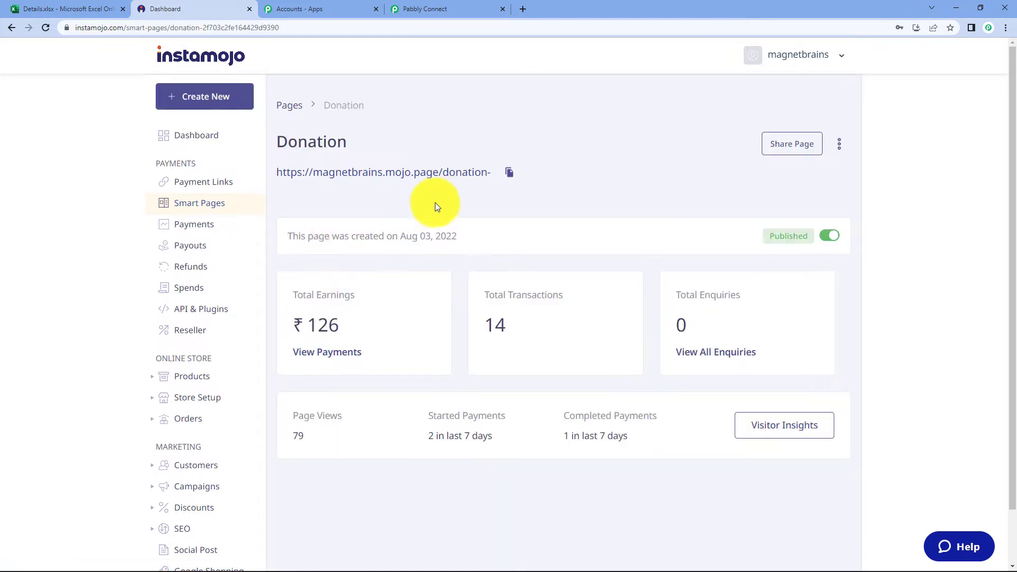
click(507, 182)
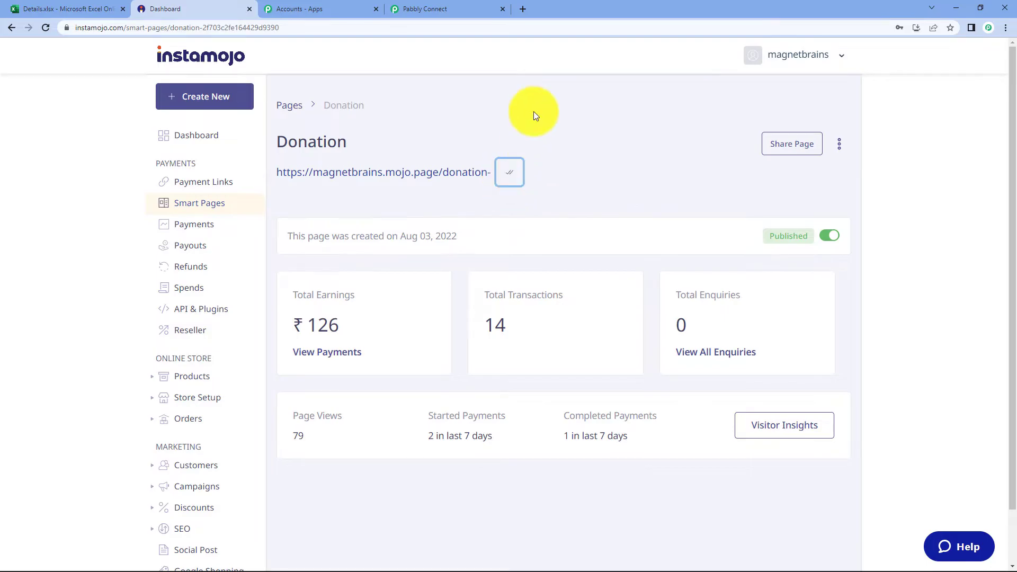
click(520, 7)
click(502, 236)
right_click(502, 236)
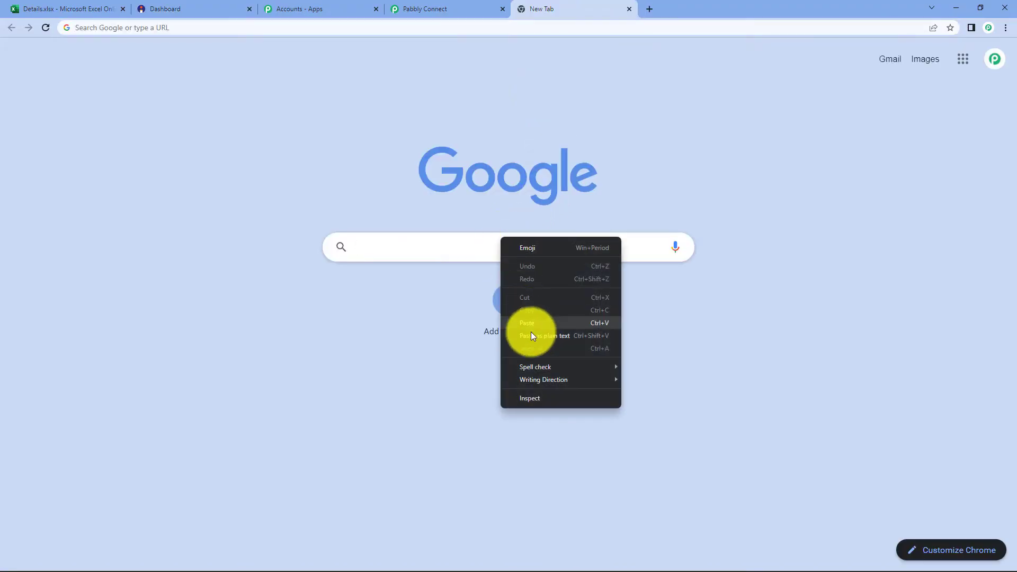
click(533, 328)
key(Return)
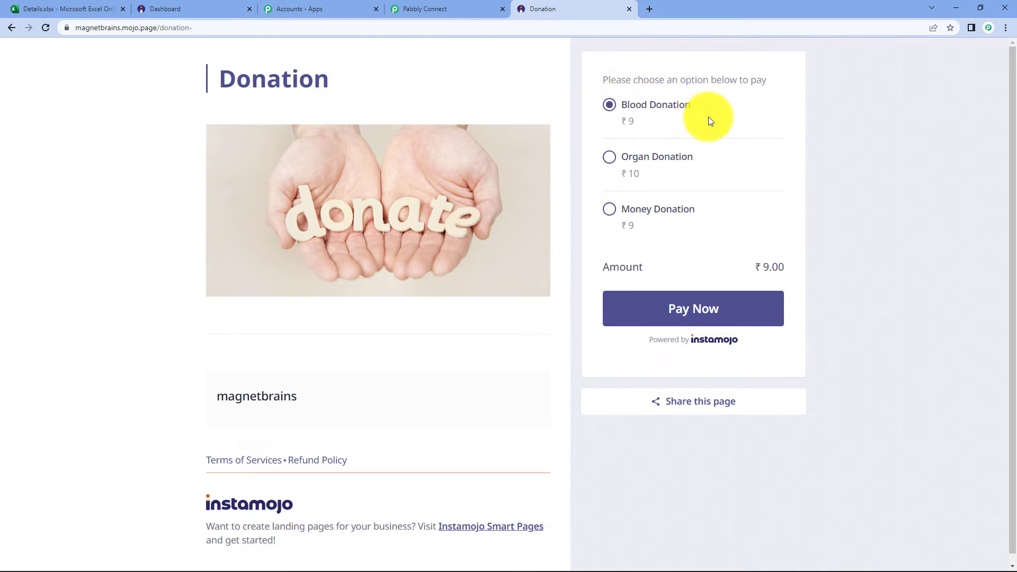
- Proceed to checkout for the Blood Donation option and enter the customer's first name, last name and e-mail
click(709, 311)
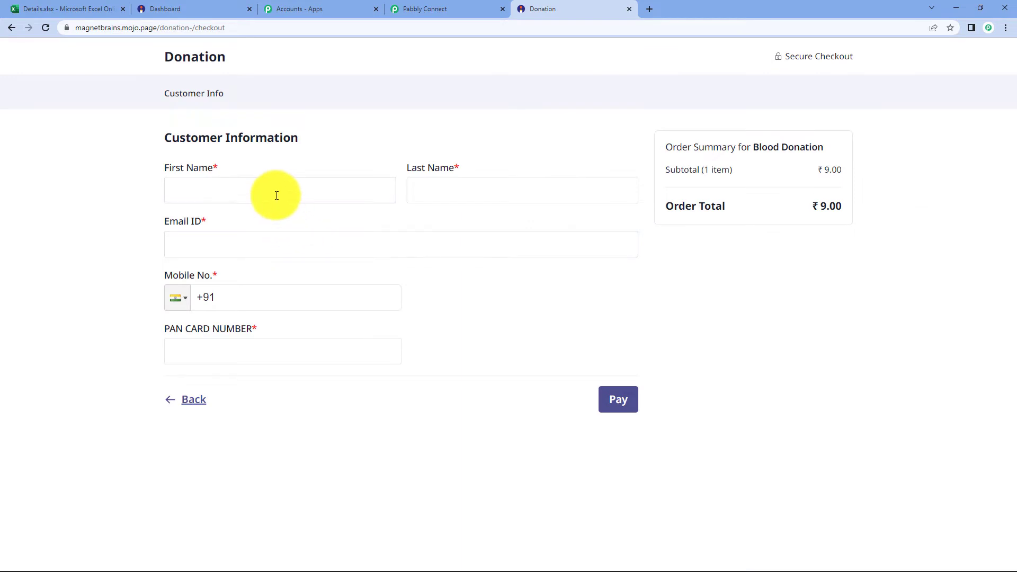
click(277, 195)
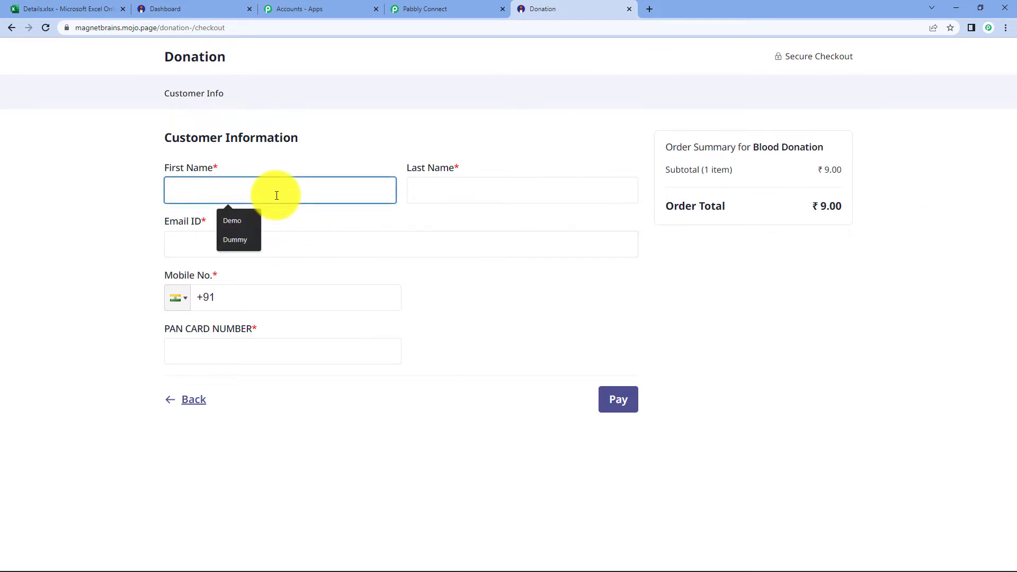
text(Tes)
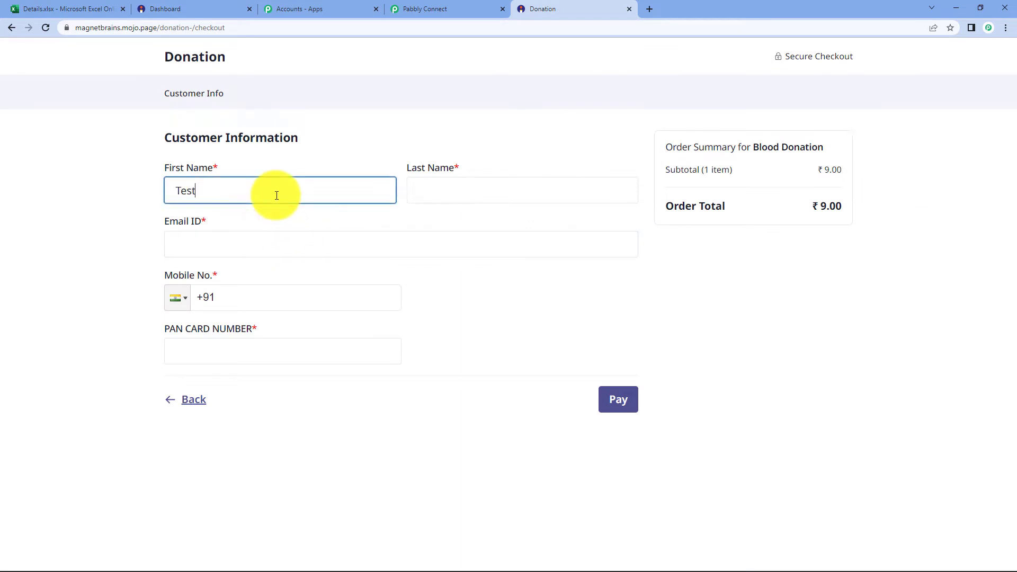
text(t)
click(461, 193)
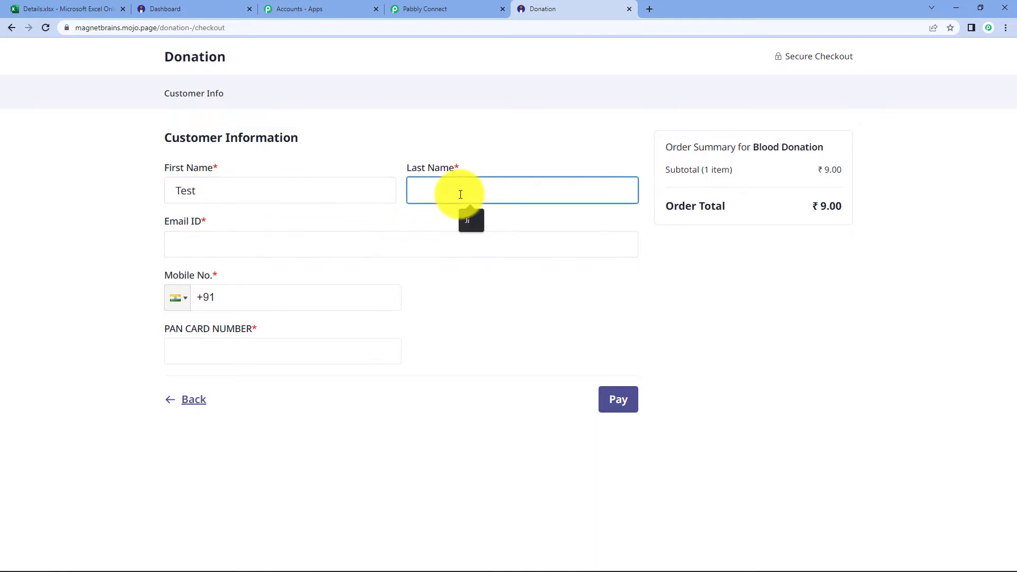
text(Ji)
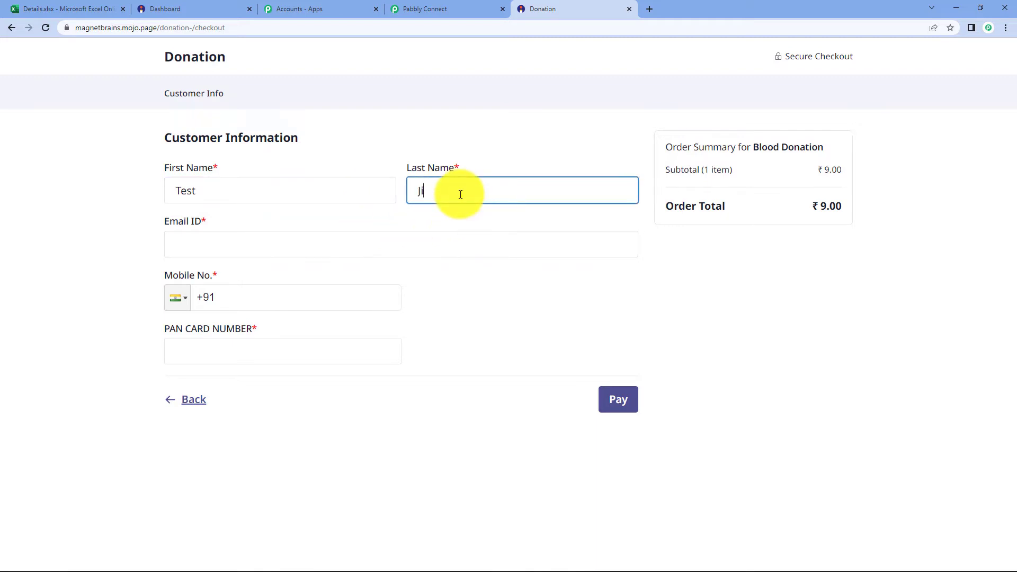
click(293, 233)
click(268, 348)
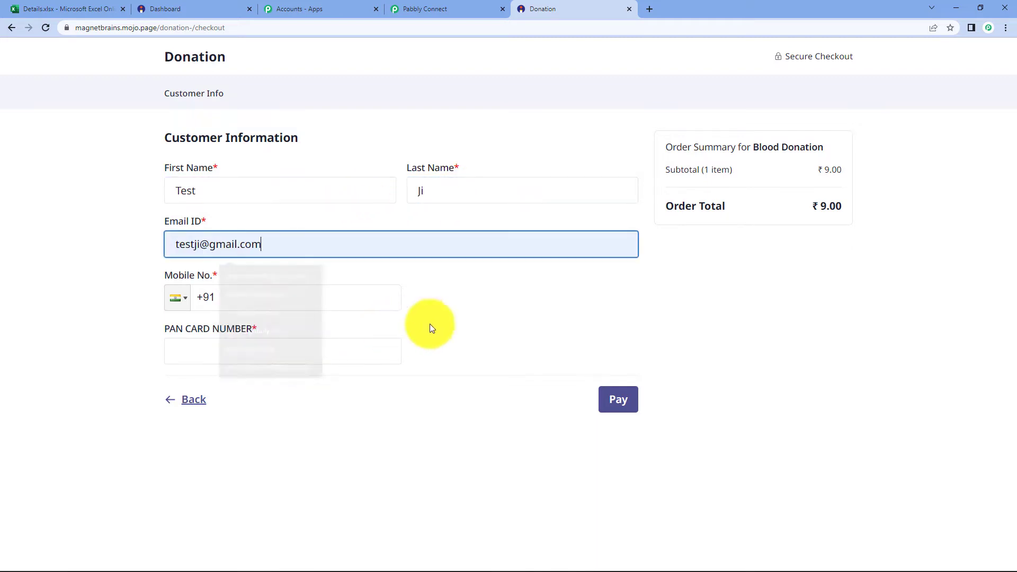
- Enter the customer's mobile number and PAN card number, and submit the test payment
click(277, 302)
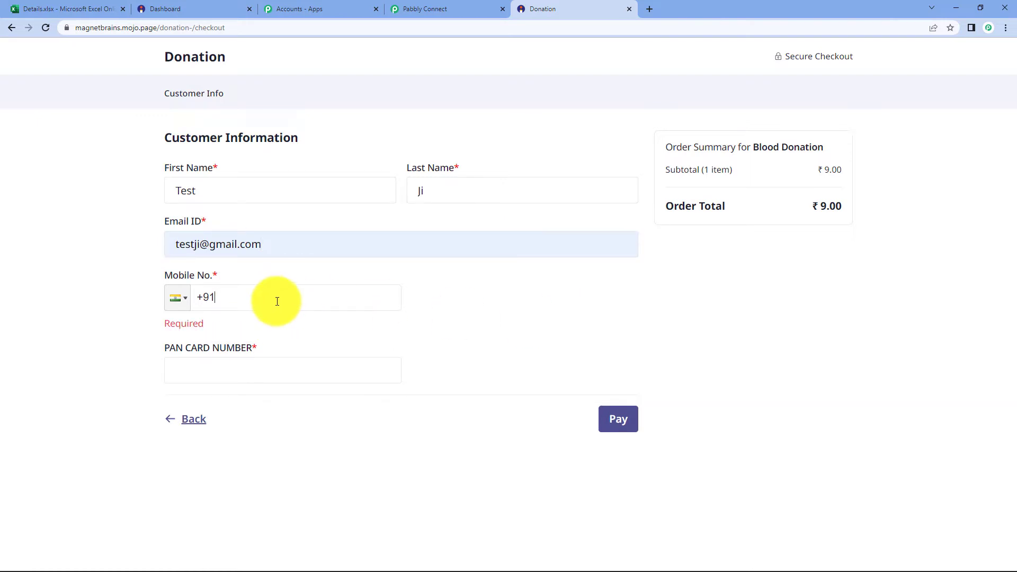
text(900)
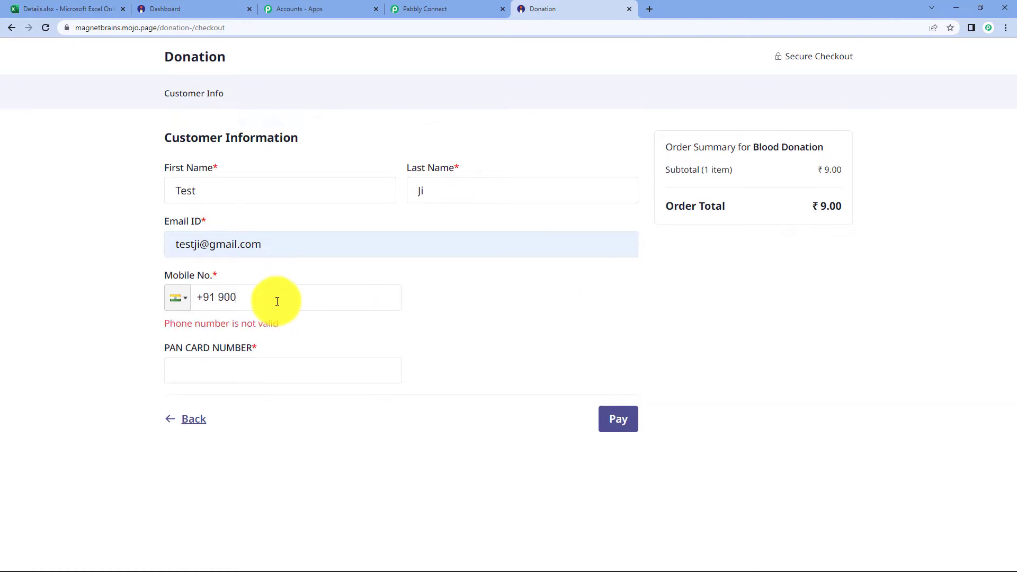
text(00-00000)
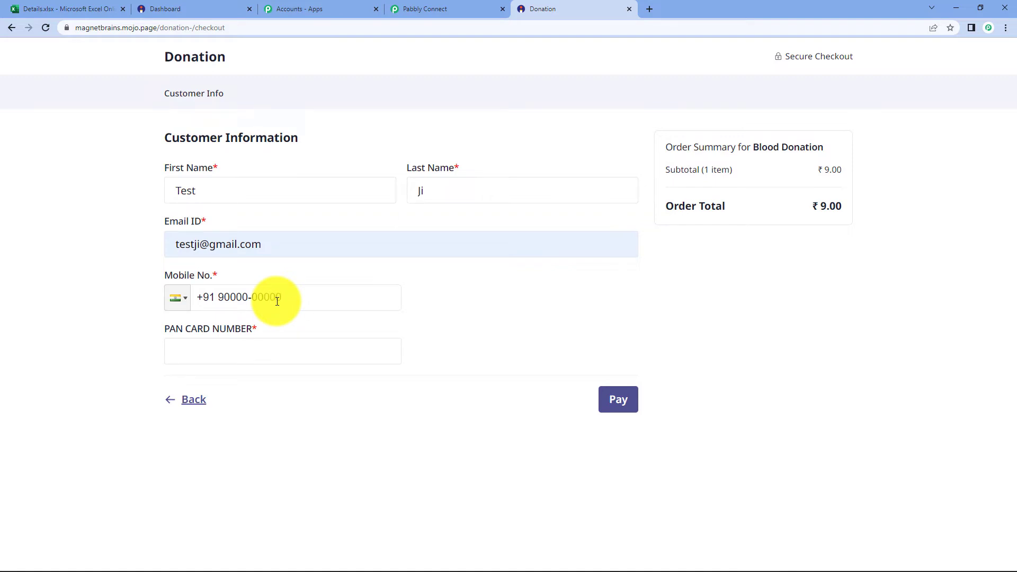
click(275, 360)
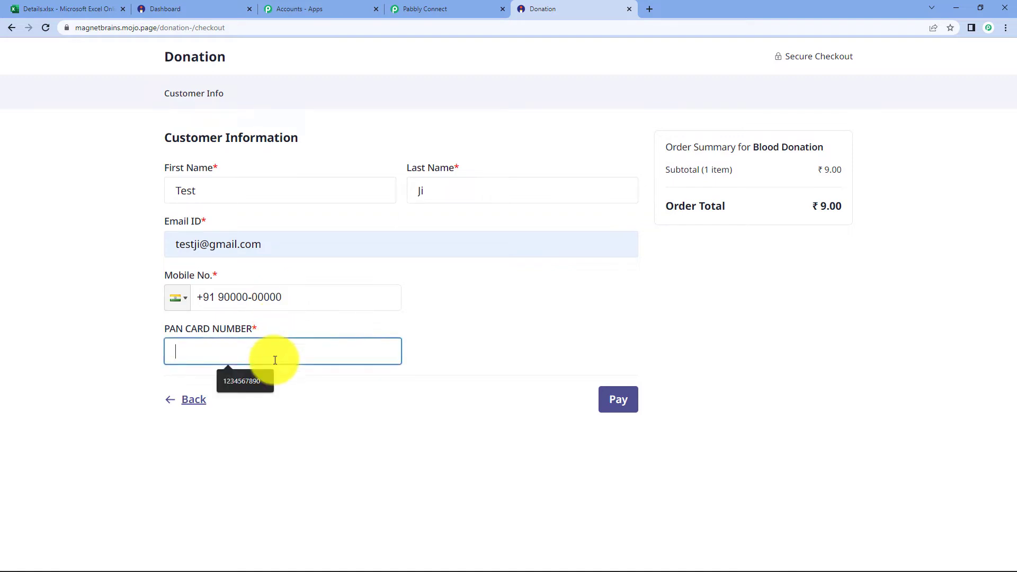
text(12345)
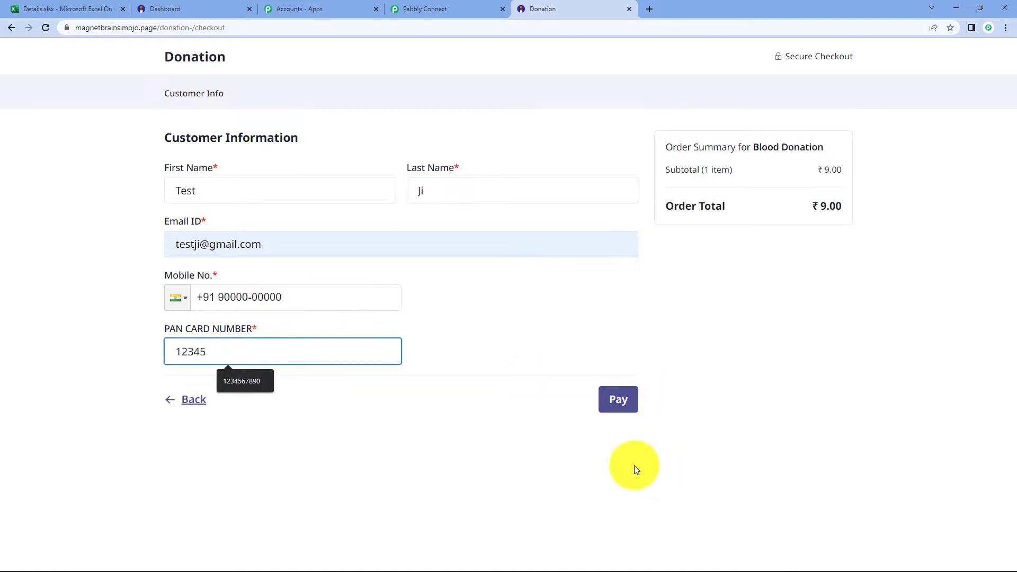
click(619, 408)
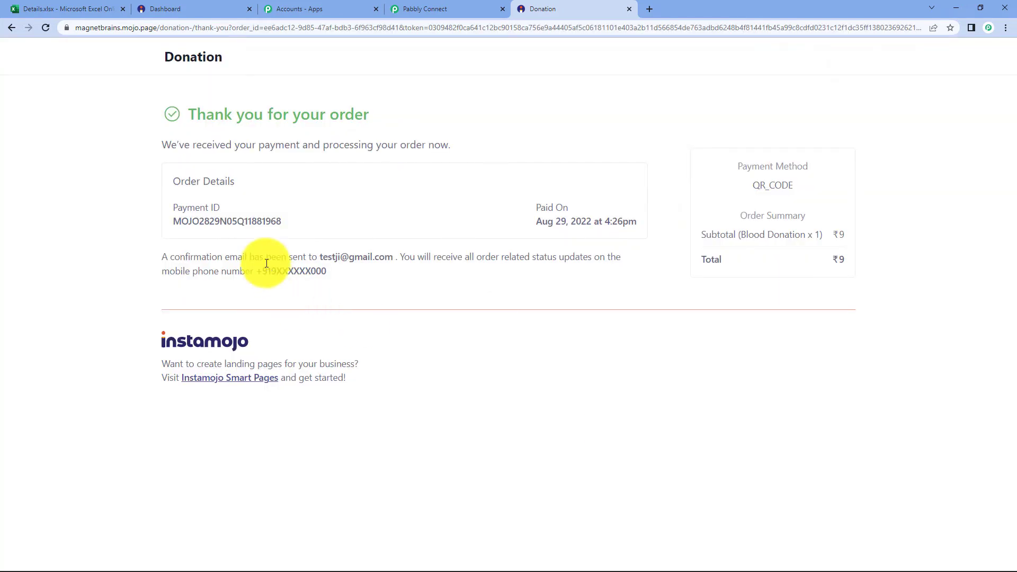
drag(191, 121, 375, 148)
click(477, 342)
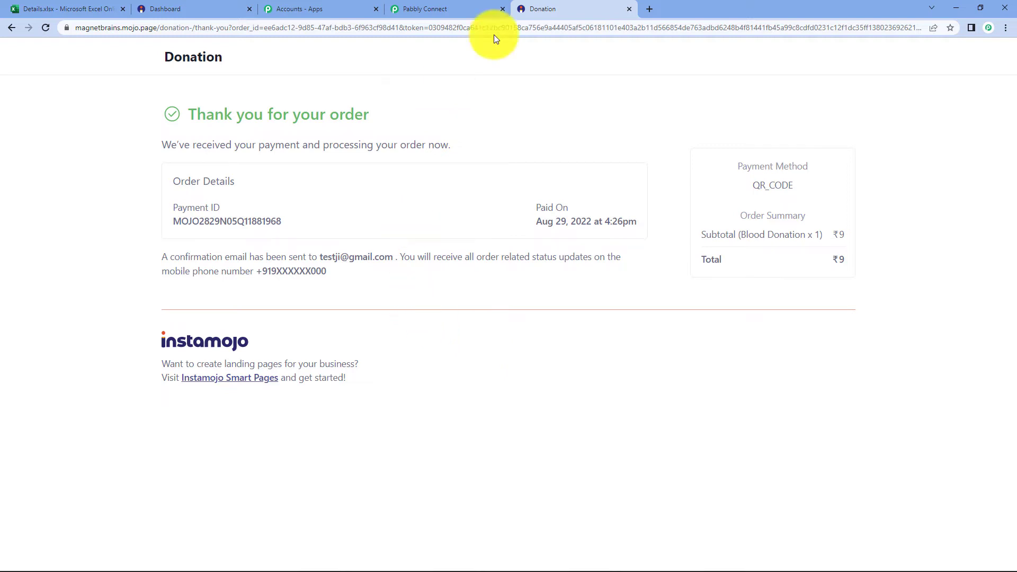
- Return to the Pabbly Connect workflow, examine the payment, buyer and custom-field data in the Instamojo trigger's webhook response, and collapse the trigger
click(461, 9)
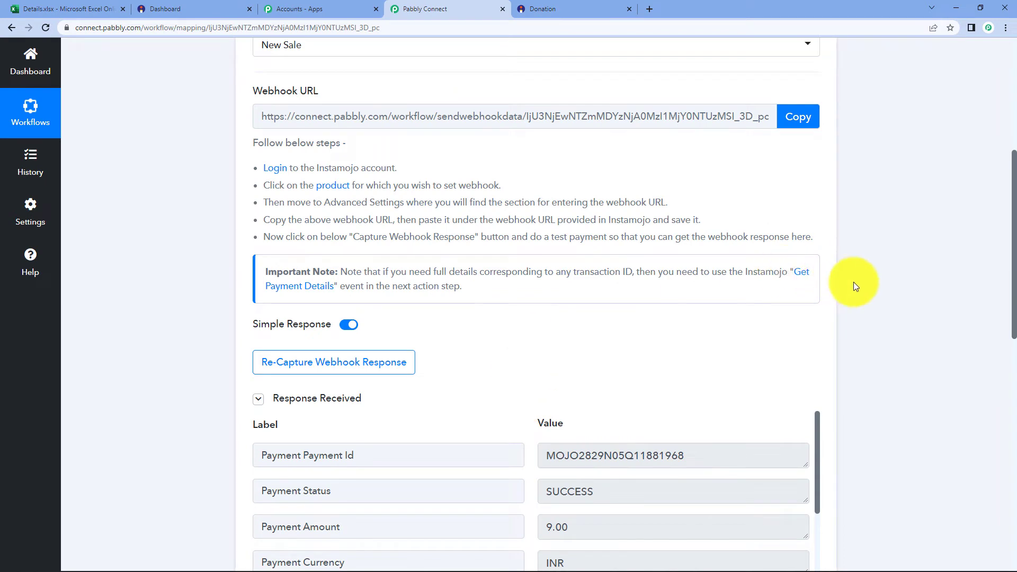
scroll(864, 286, down, 5)
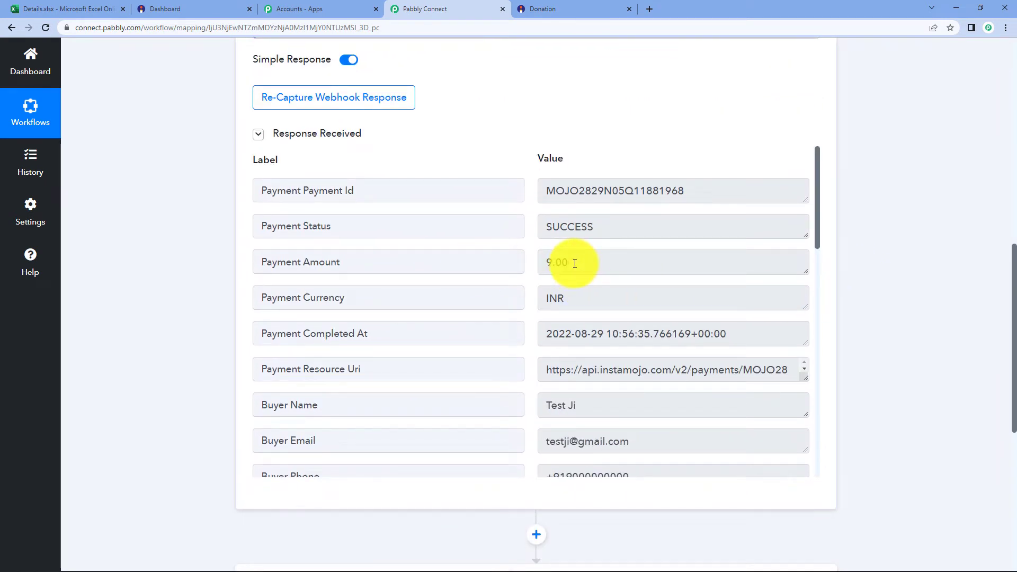
scroll(609, 315, down, 4)
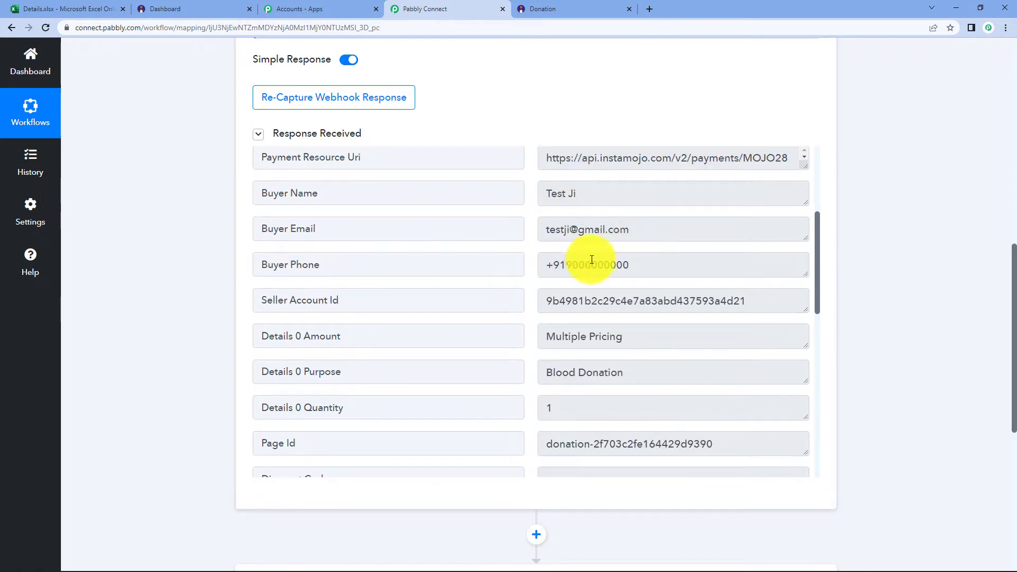
scroll(593, 262, down, 6)
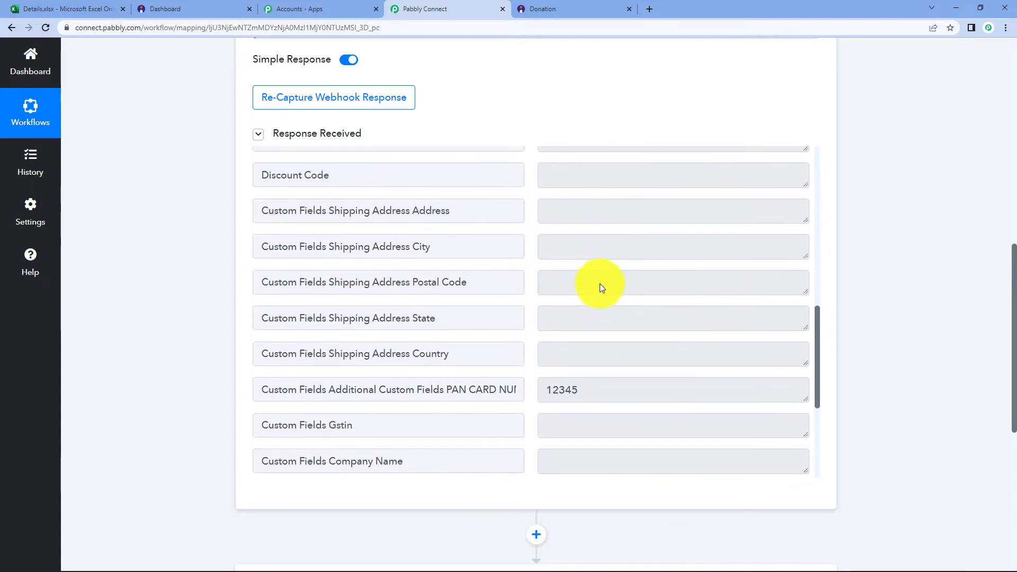
scroll(599, 284, up, 4)
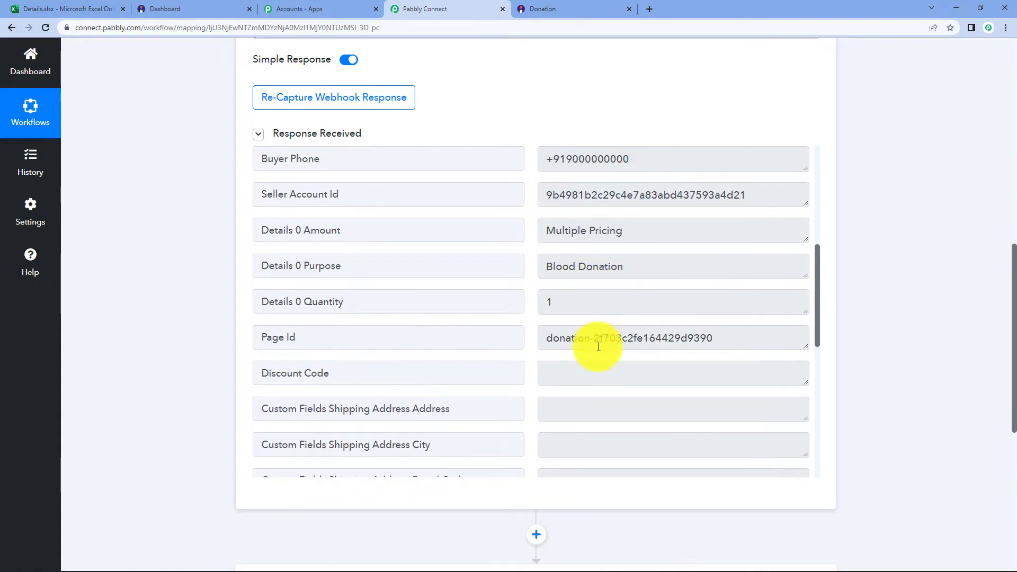
scroll(599, 344, down, 5)
scroll(597, 345, down, 4)
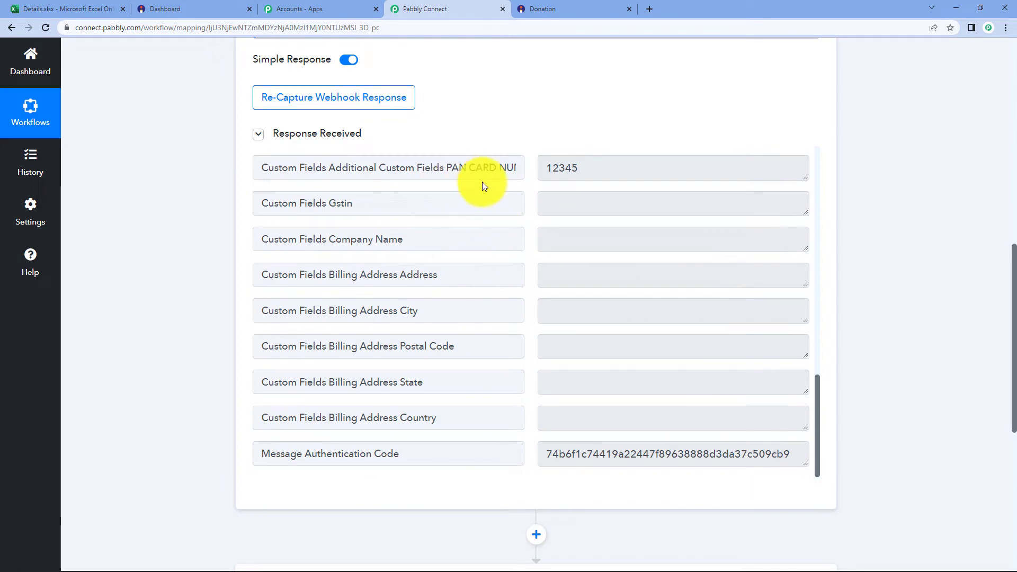
scroll(821, 271, up, 10)
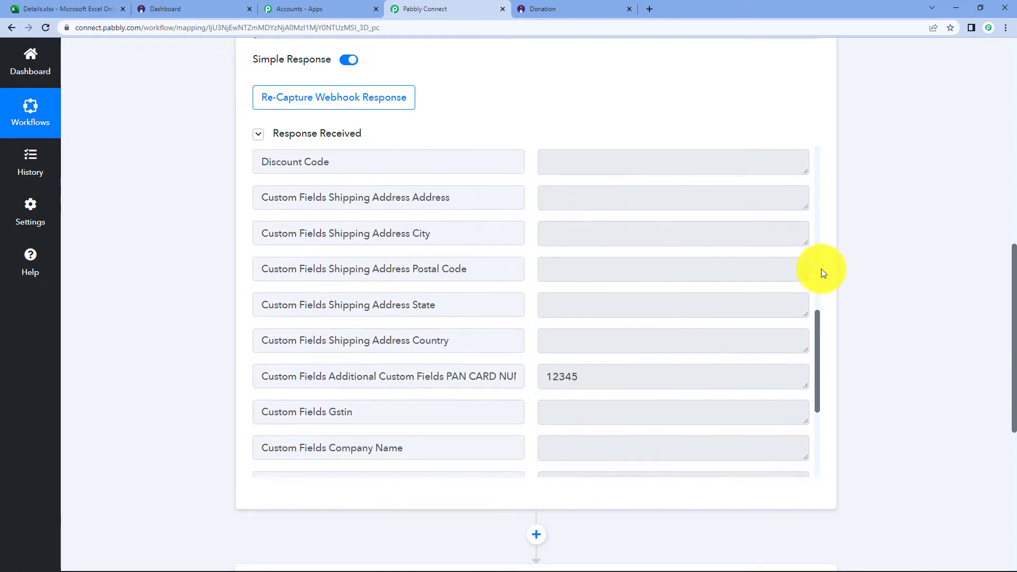
scroll(918, 252, up, 7)
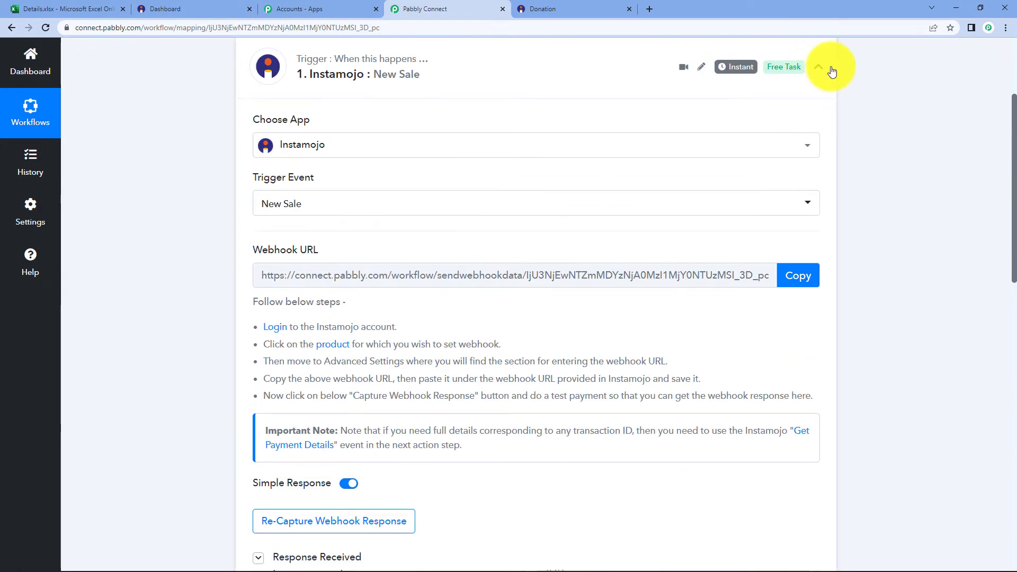
click(826, 68)
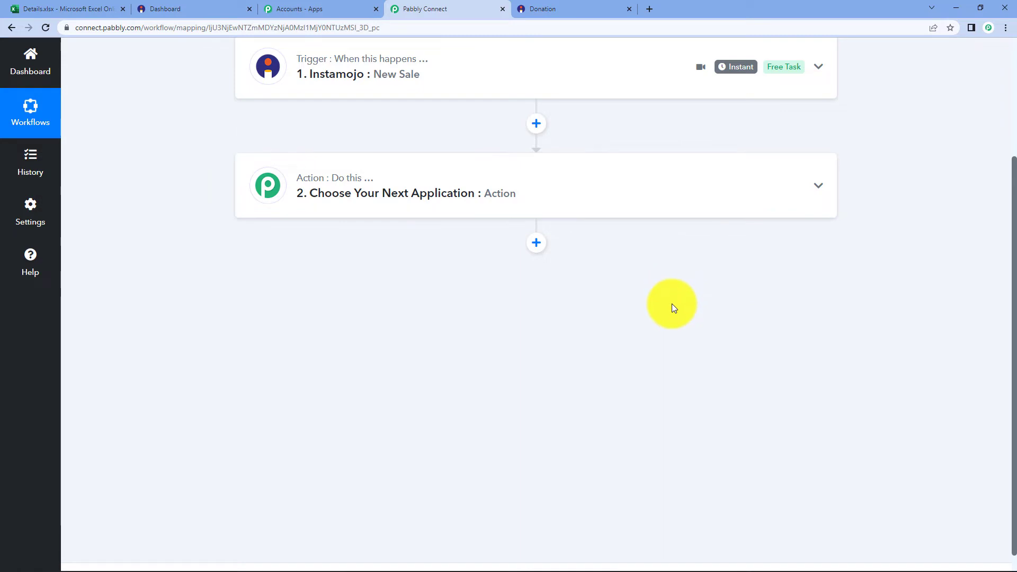
- Set Microsoft Excel as the workflow's action app with the Add Row To Worksheet event
click(362, 163)
click(347, 258)
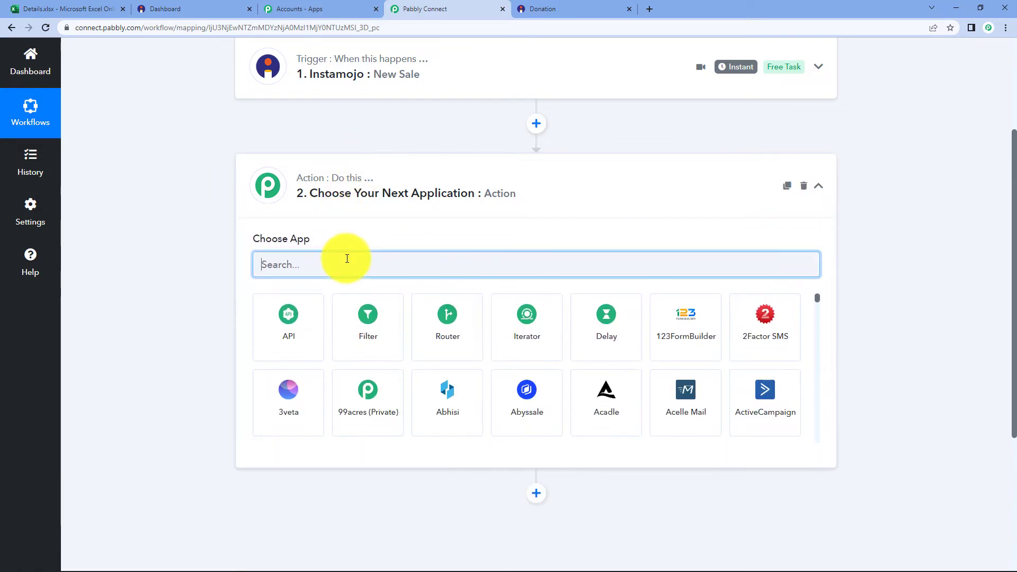
text(micro)
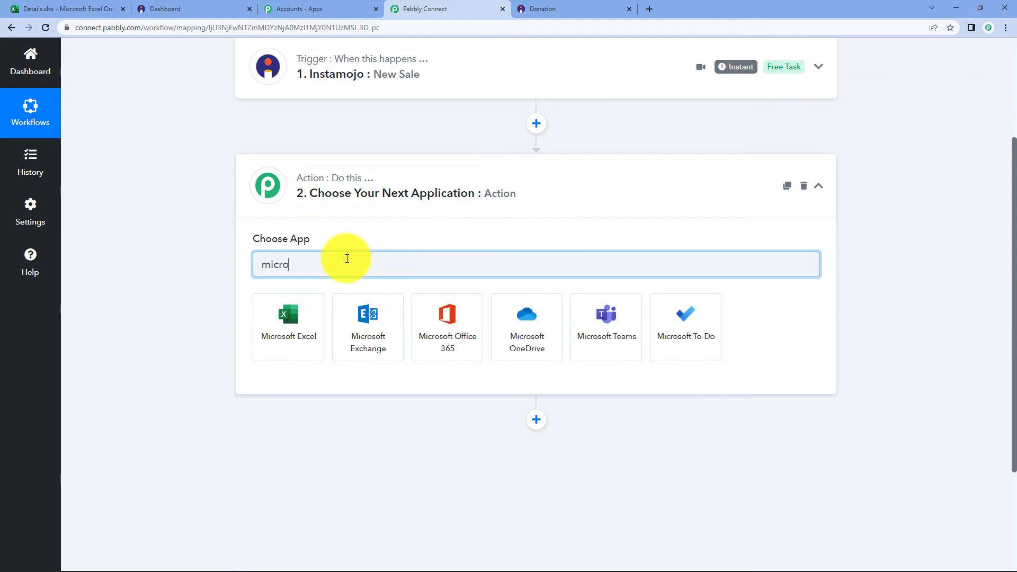
click(302, 314)
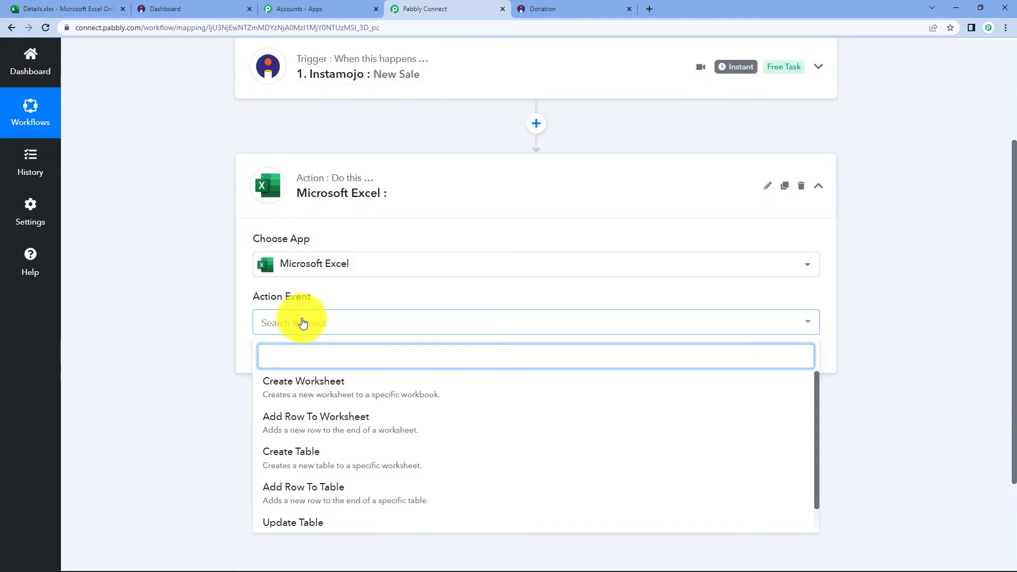
click(370, 421)
- Add a new Microsoft Excel connection to the action and grant Pabbly Connect the requested Microsoft account permissions
click(295, 365)
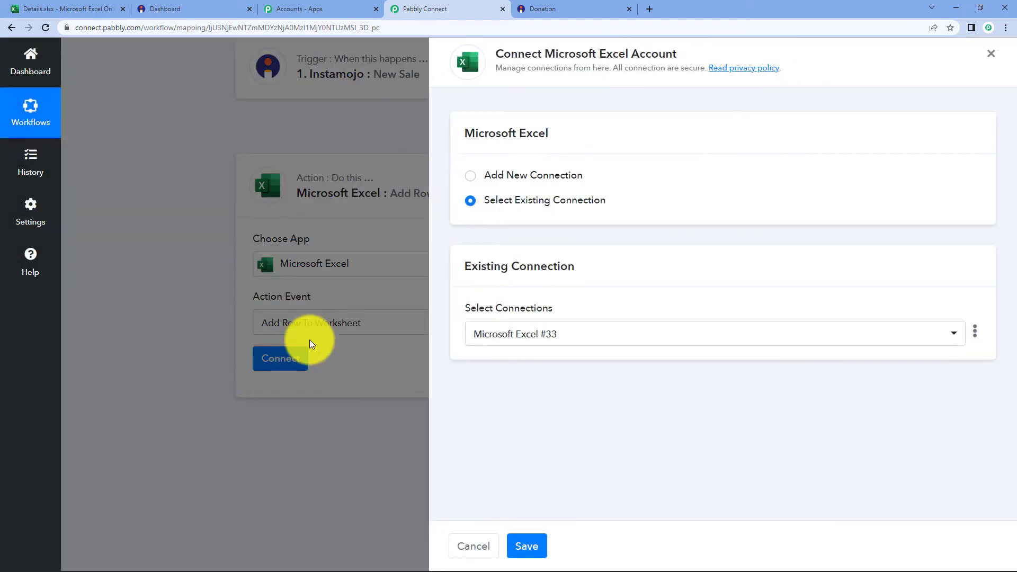
click(551, 176)
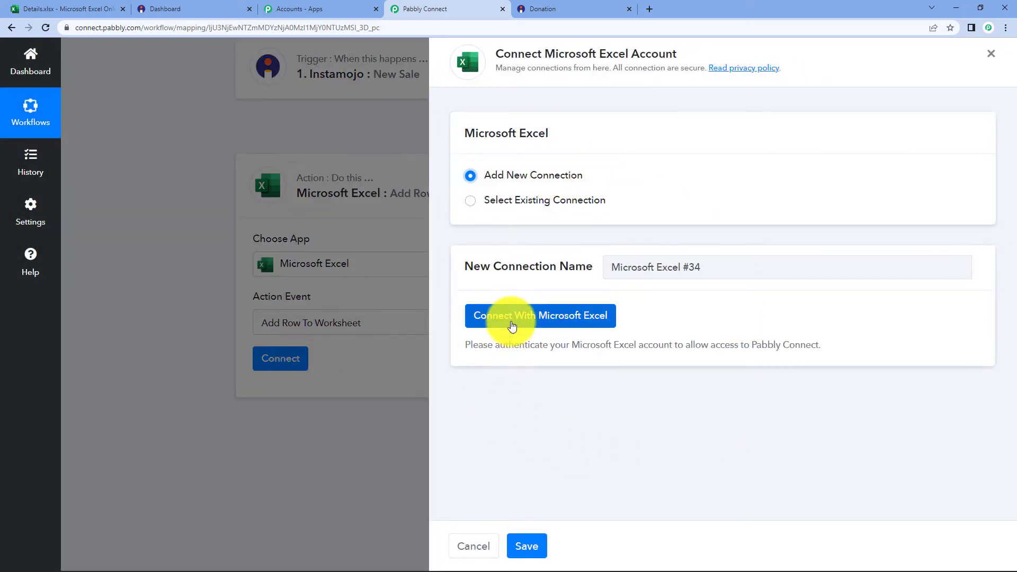
click(511, 325)
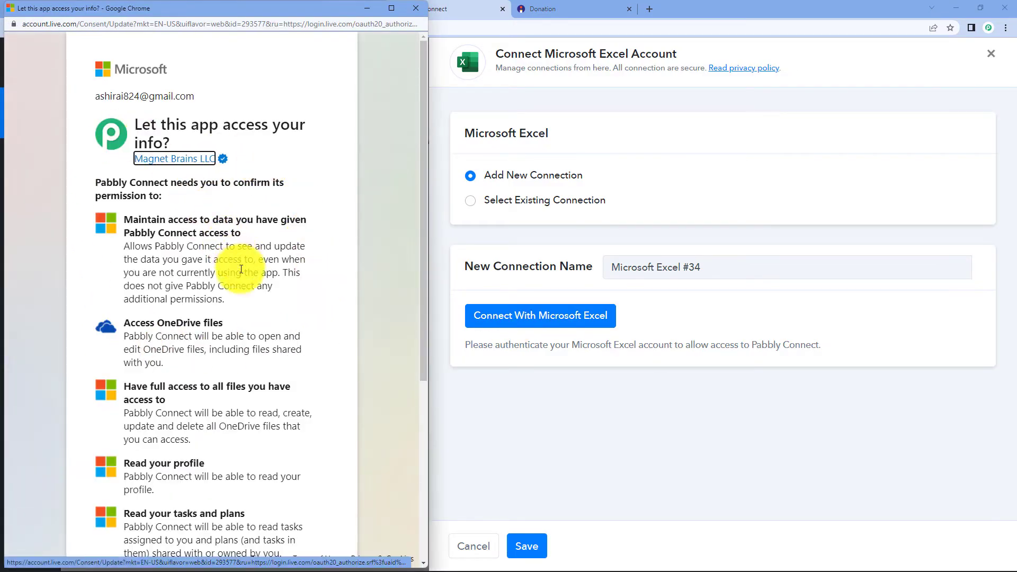
scroll(225, 372, down, 5)
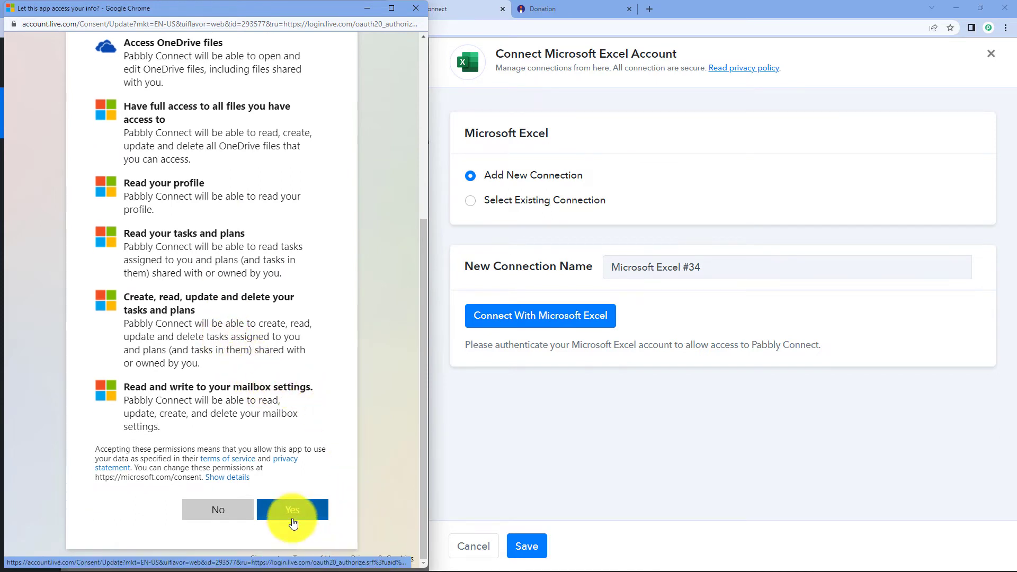
click(293, 516)
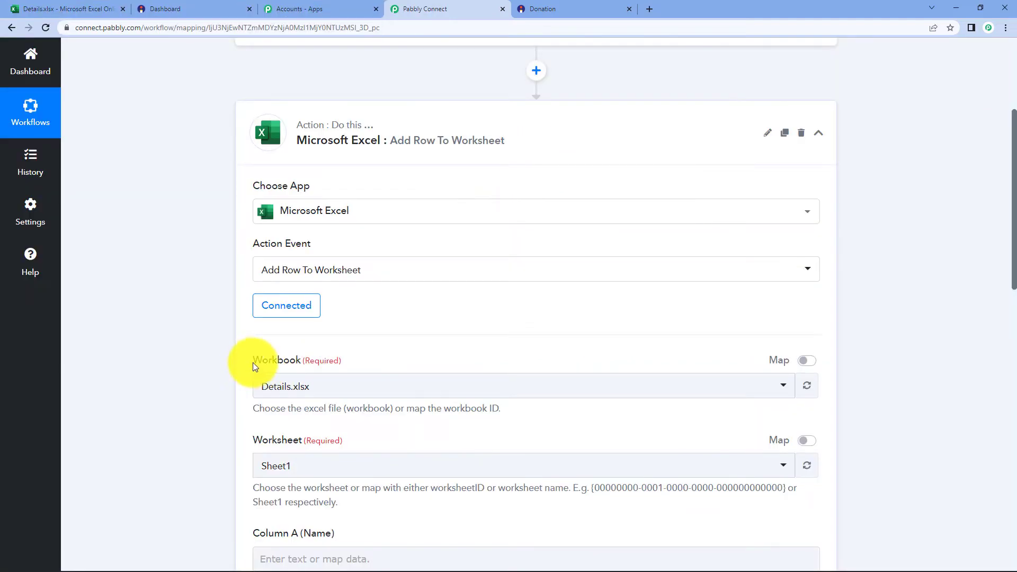
- Review the action's workbook choices and compare the selected Details.xlsx with the open Excel Online spreadsheet
scroll(392, 326, down, 2)
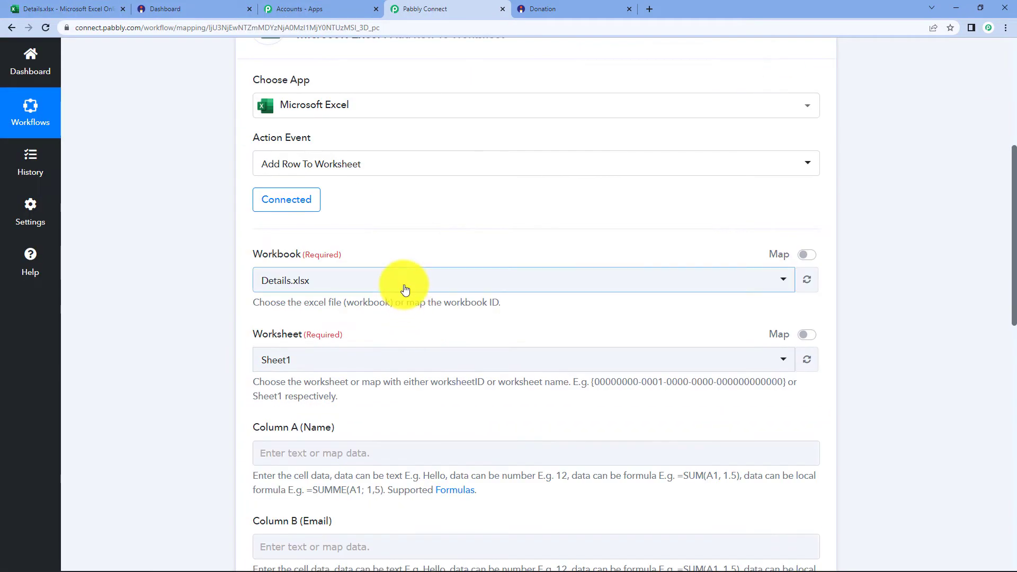
click(405, 288)
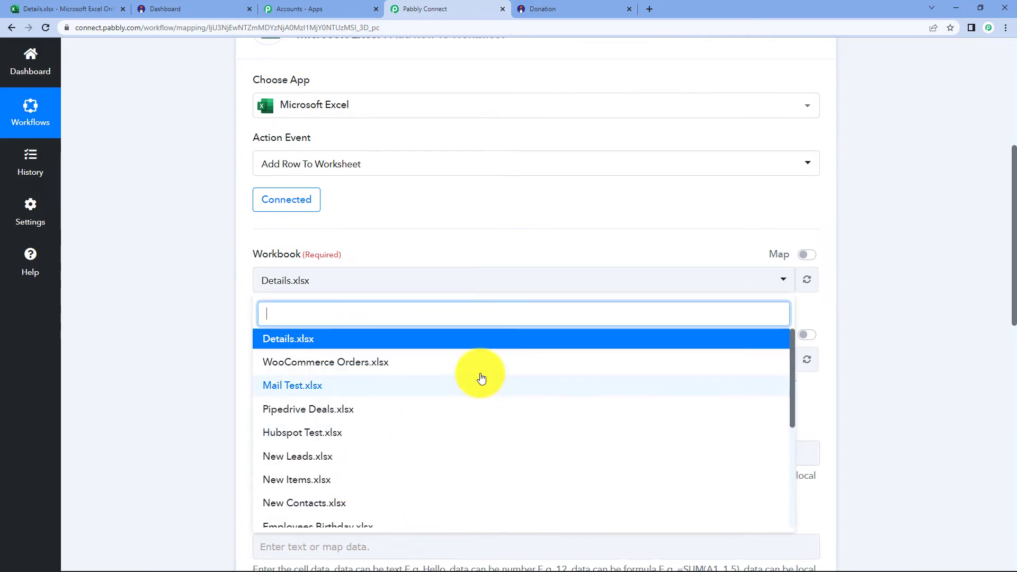
click(462, 291)
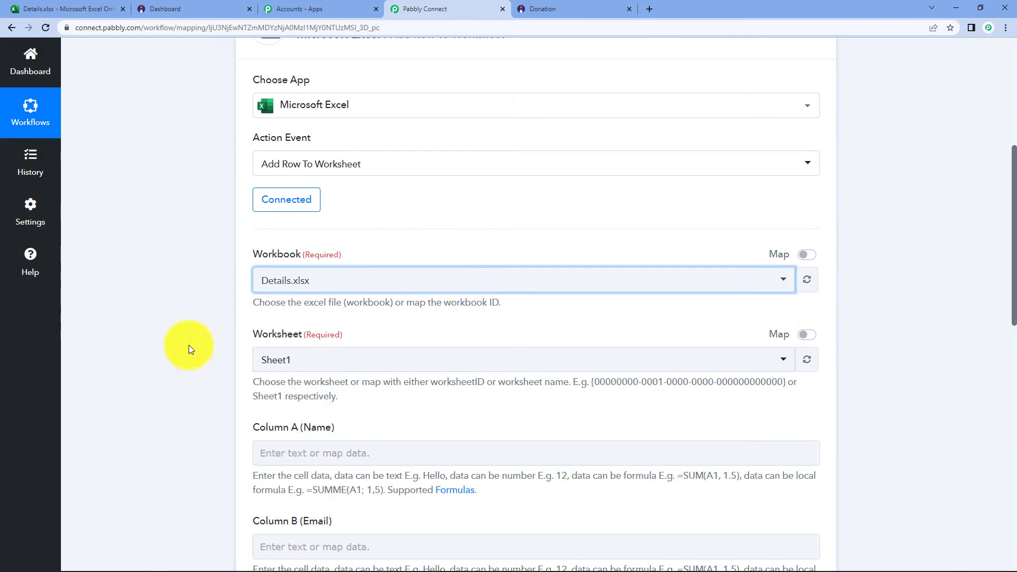
click(47, 9)
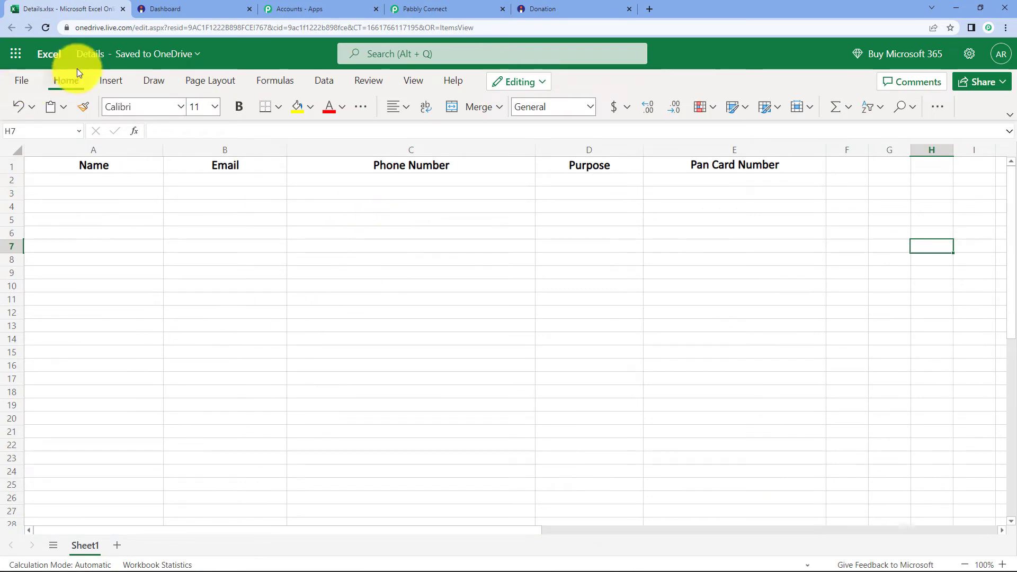
click(417, 7)
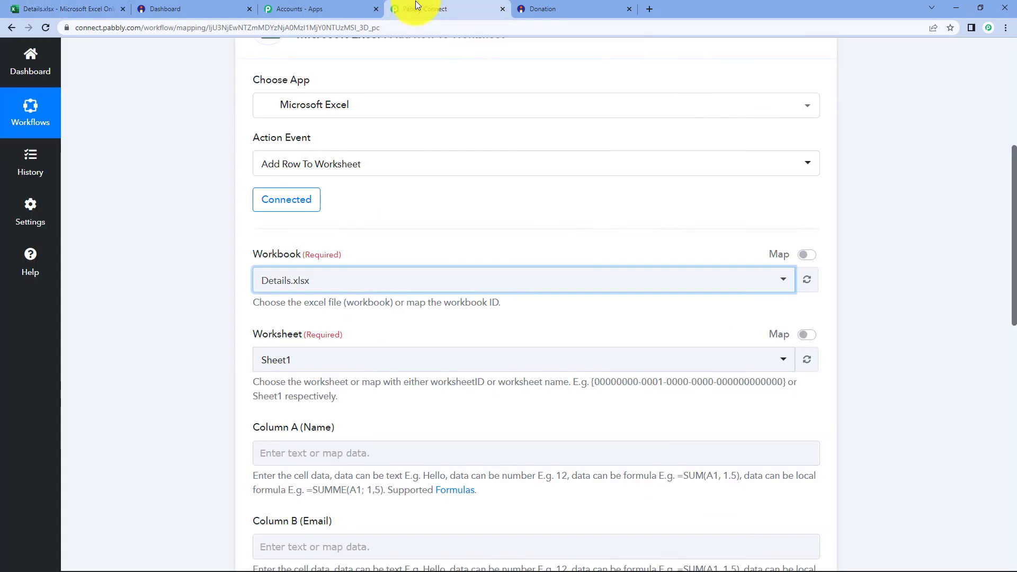
click(437, 280)
click(438, 281)
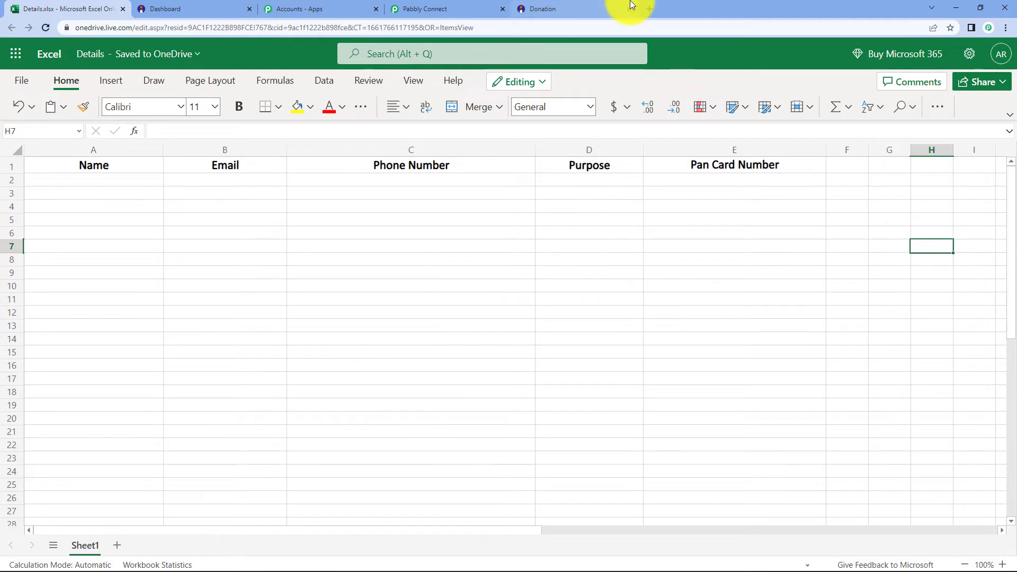
- Check the Donation page and the Details sheet's headings, and examine the Column A to E fields in the Pabbly Connect action
click(563, 6)
click(16, 8)
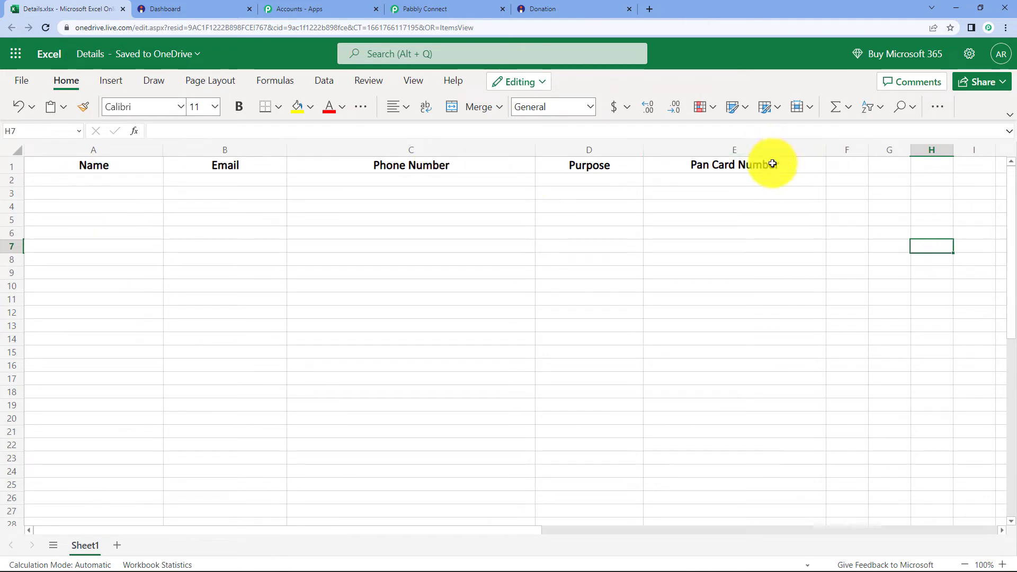
click(424, 8)
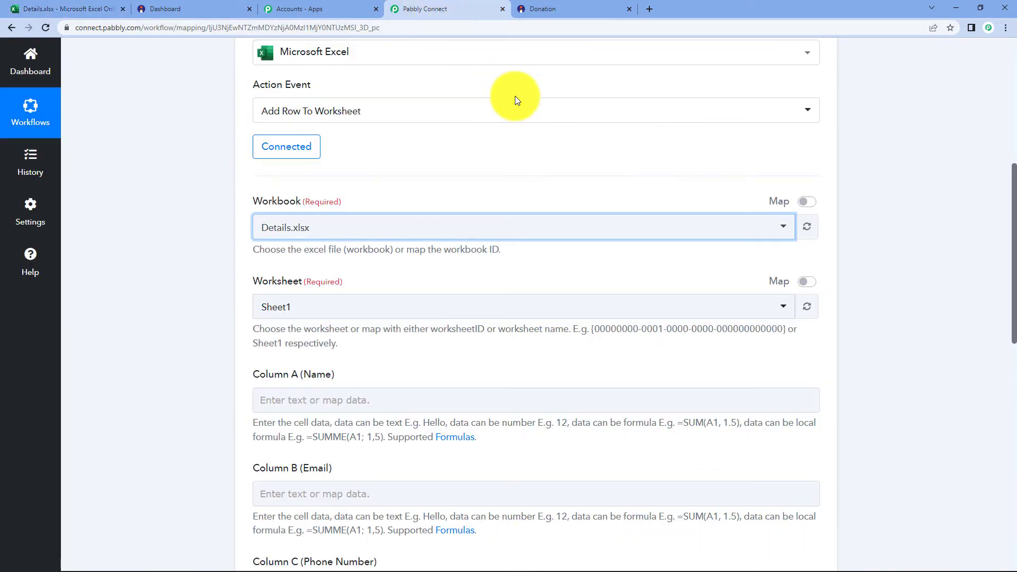
scroll(925, 345, down, 3)
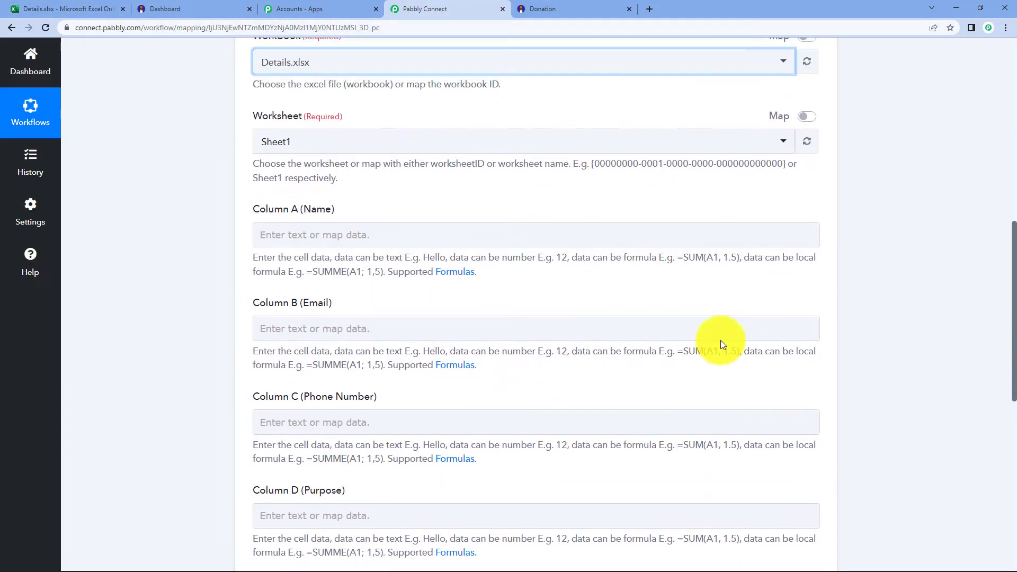
scroll(342, 290, down, 4)
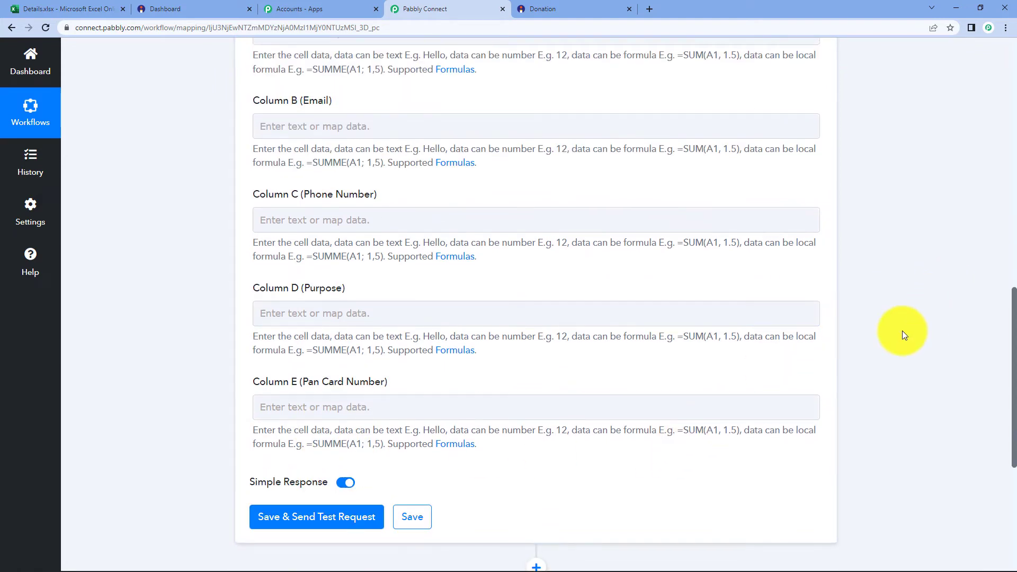
scroll(901, 336, up, 4)
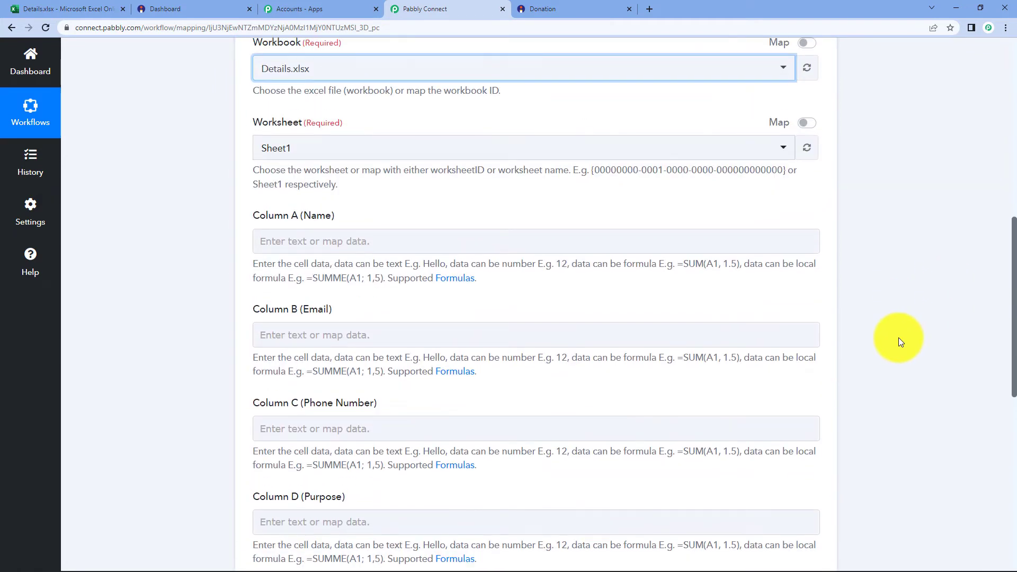
click(340, 239)
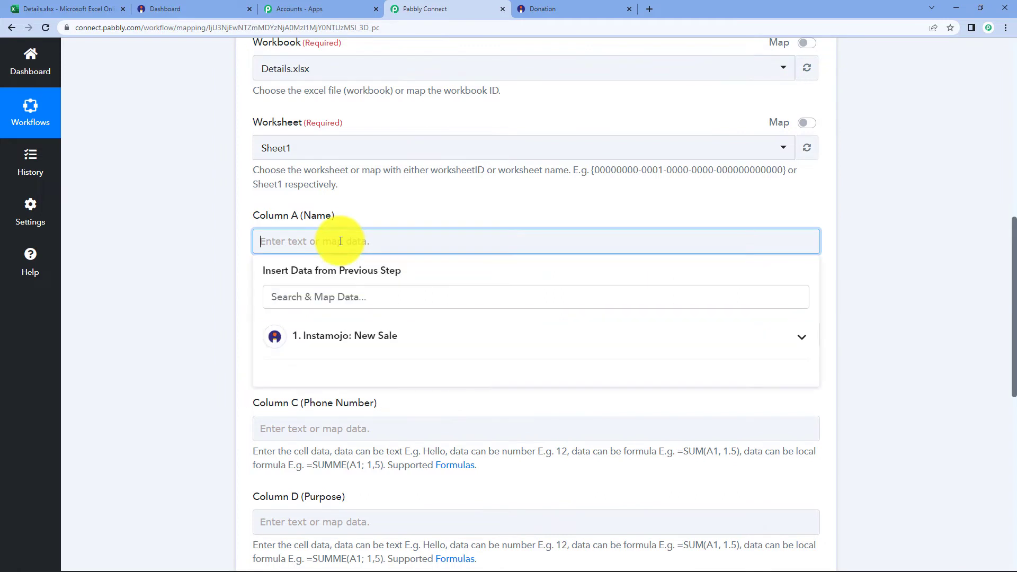
click(355, 336)
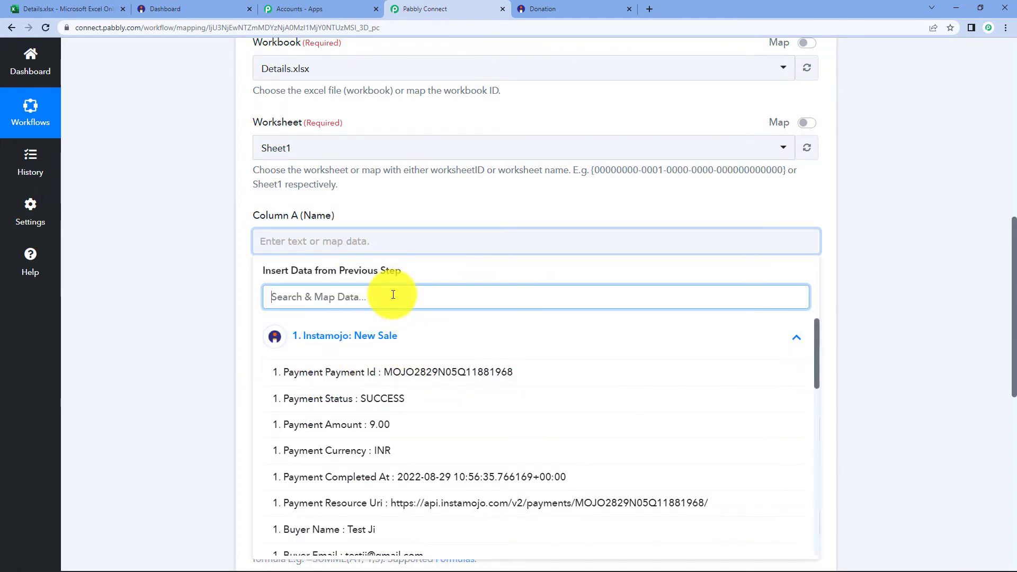
text(nam)
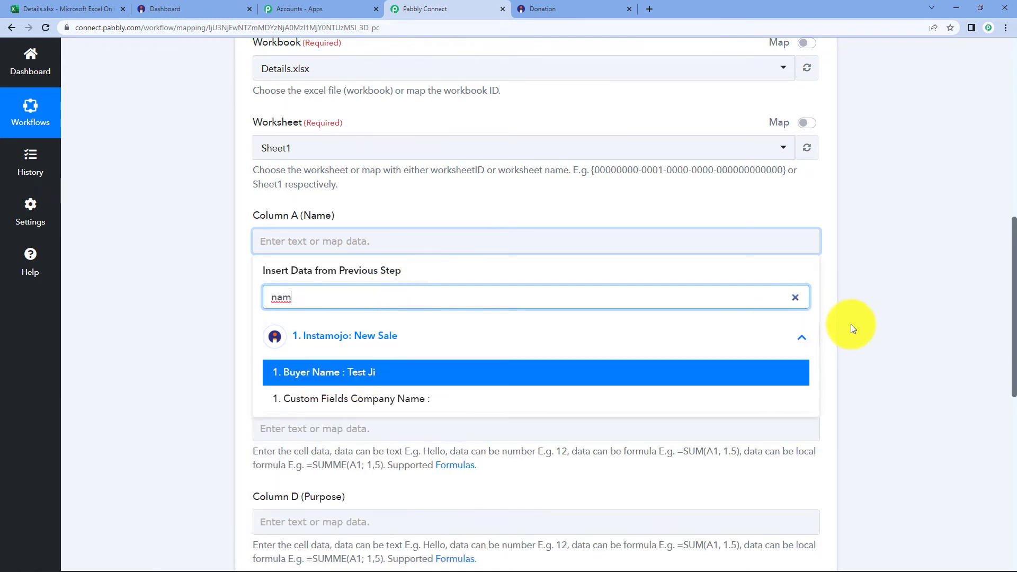
- Expand the Instamojo trigger and examine the buyer, payment and custom-field values in its webhook response
scroll(851, 324, up, 4)
scroll(855, 324, up, 6)
click(586, 243)
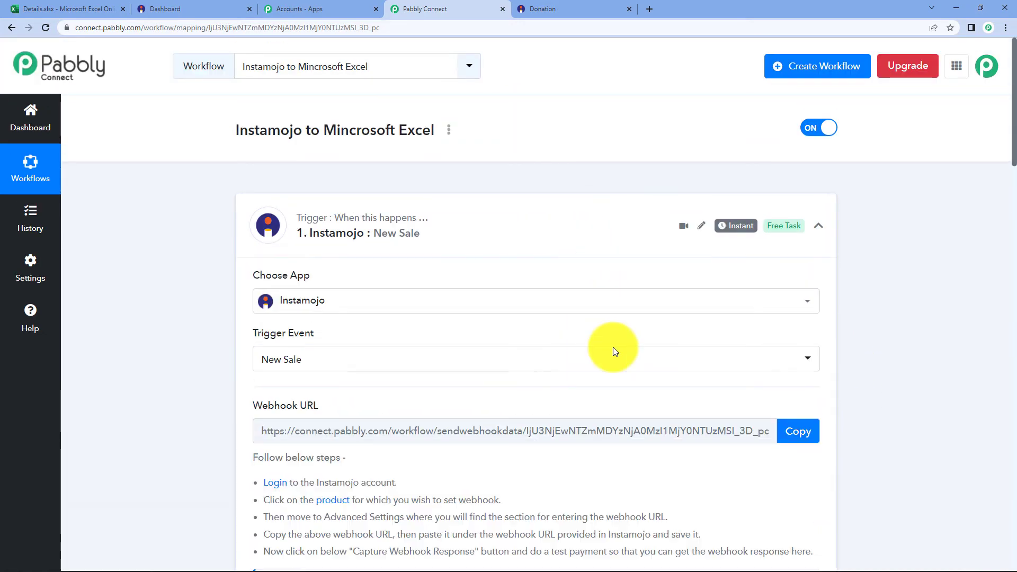
scroll(613, 353, down, 5)
scroll(615, 364, down, 3)
scroll(620, 359, up, 5)
scroll(620, 357, down, 4)
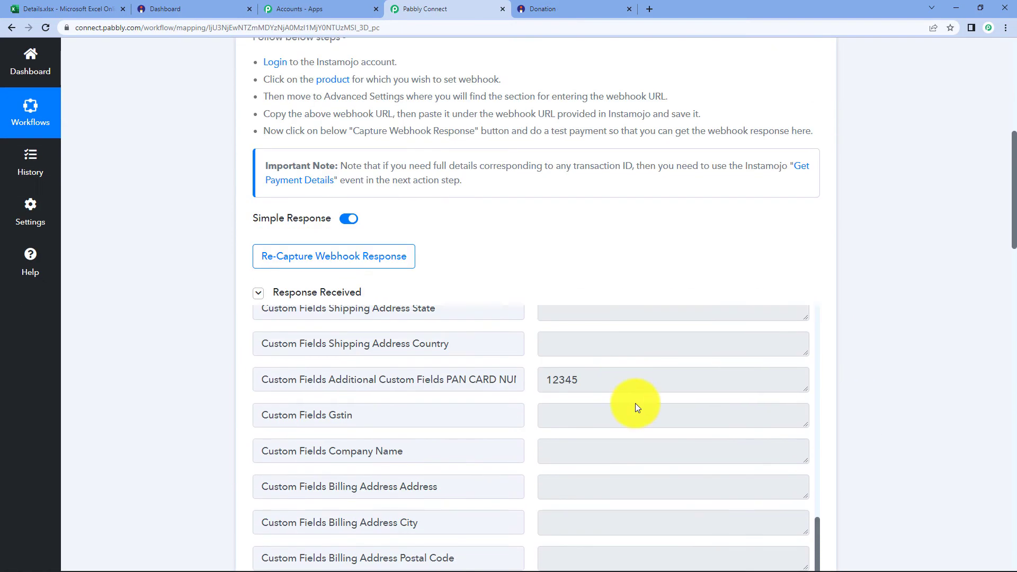
scroll(636, 424, up, 8)
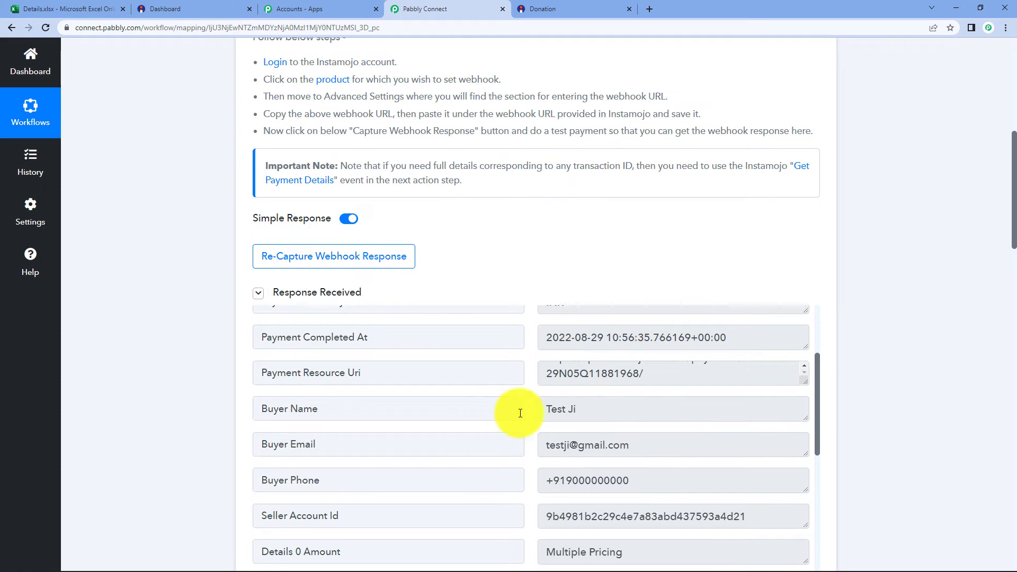
scroll(902, 332, down, 1)
scroll(902, 332, down, 15)
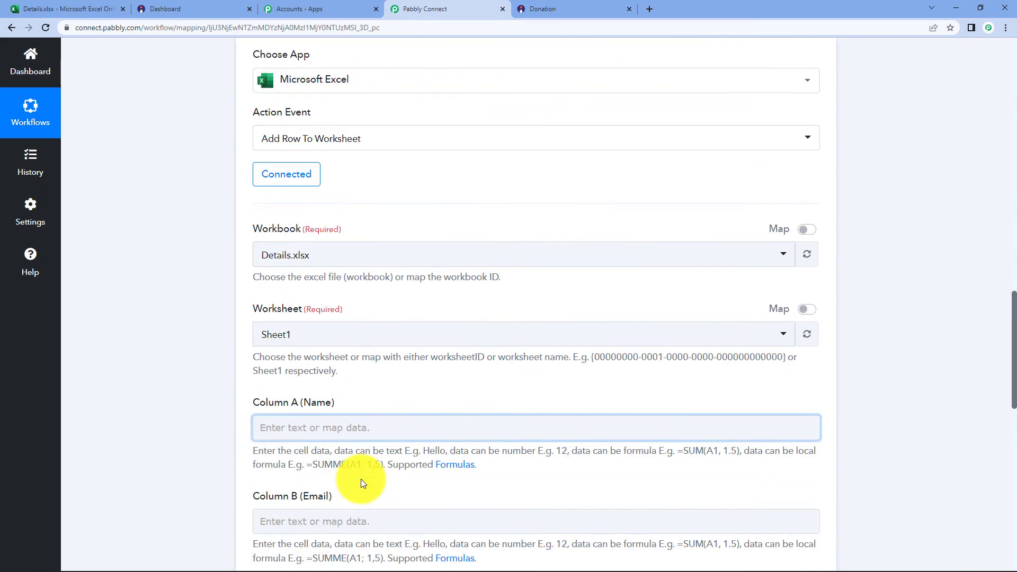
- Map Column A (Name) of the Excel row to the Buyer Name from the Instamojo New Sale data
click(330, 289)
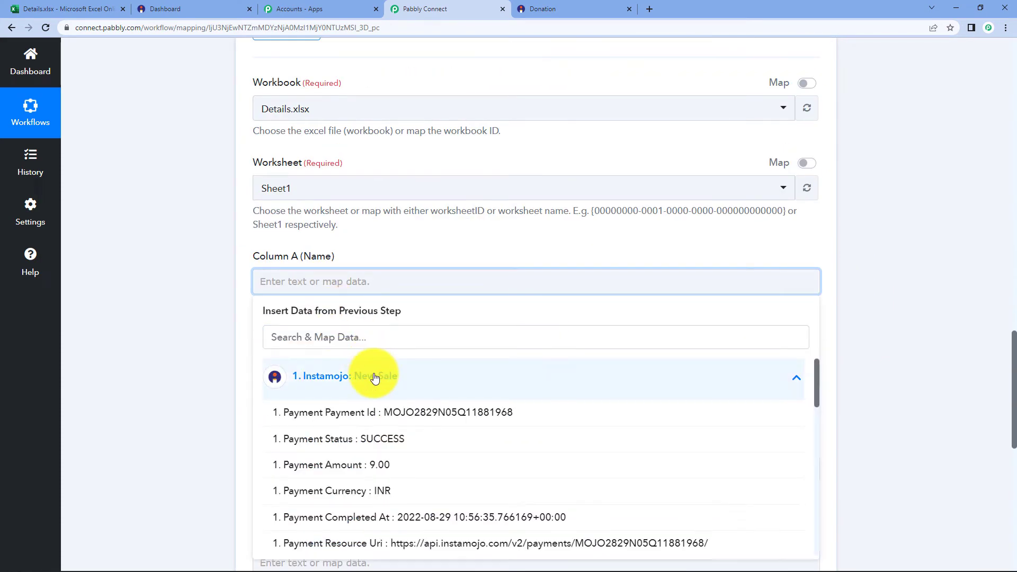
click(365, 331)
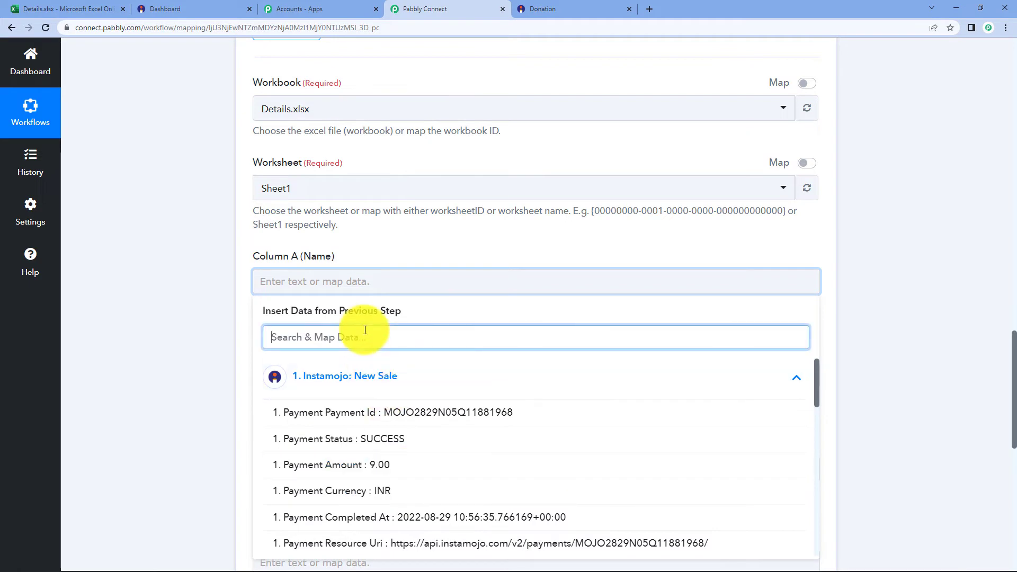
text(nam)
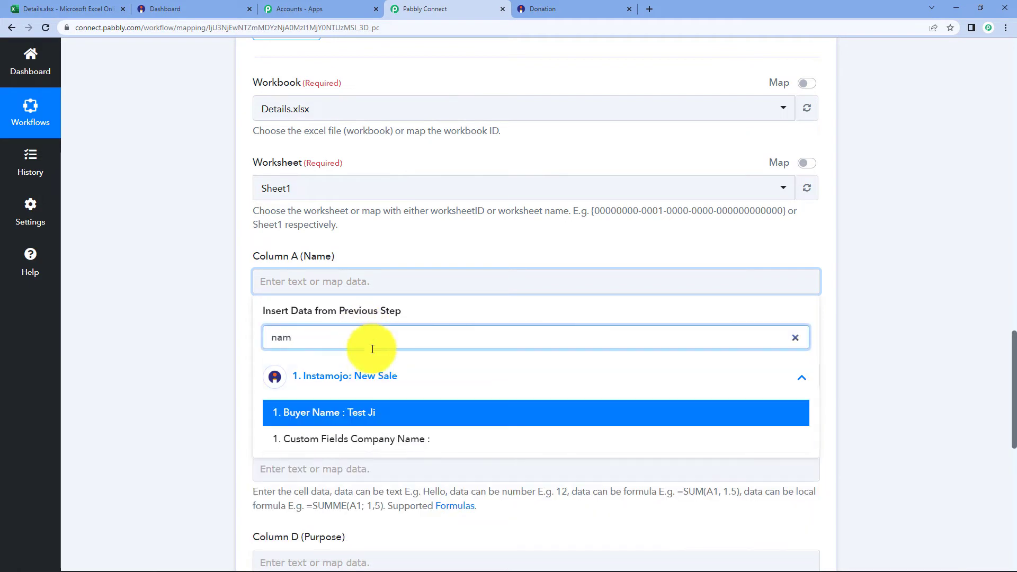
click(397, 416)
click(776, 290)
click(876, 262)
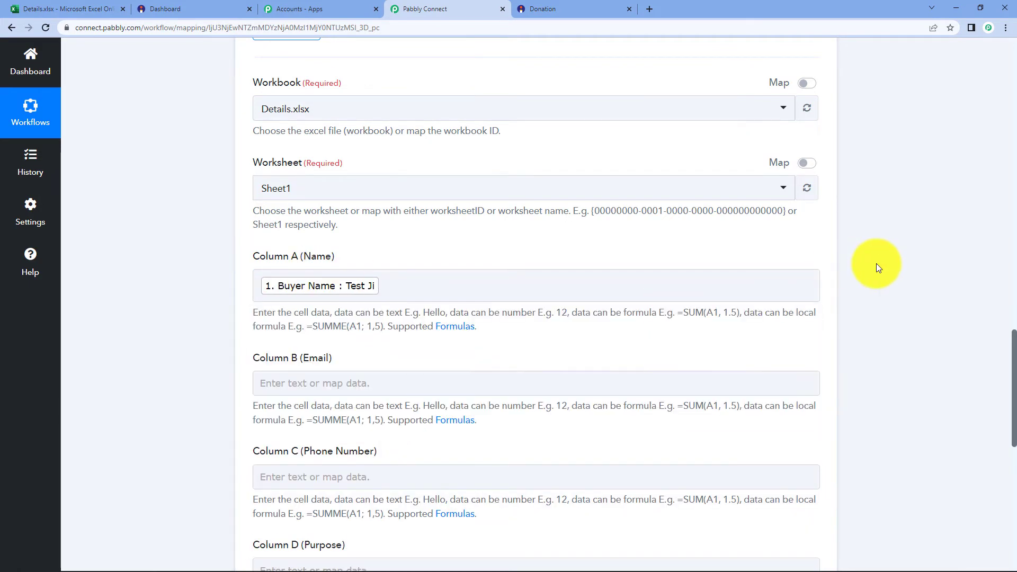
- Map Column B (Email) to the Buyer Email from the Instamojo New Sale data
scroll(875, 261, down, 2)
click(326, 291)
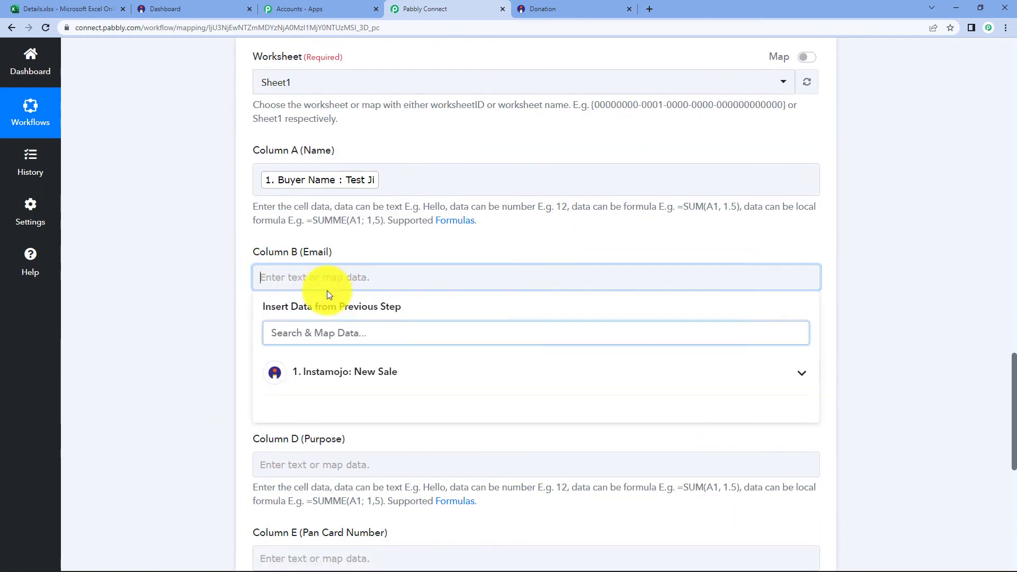
click(356, 372)
text(emai)
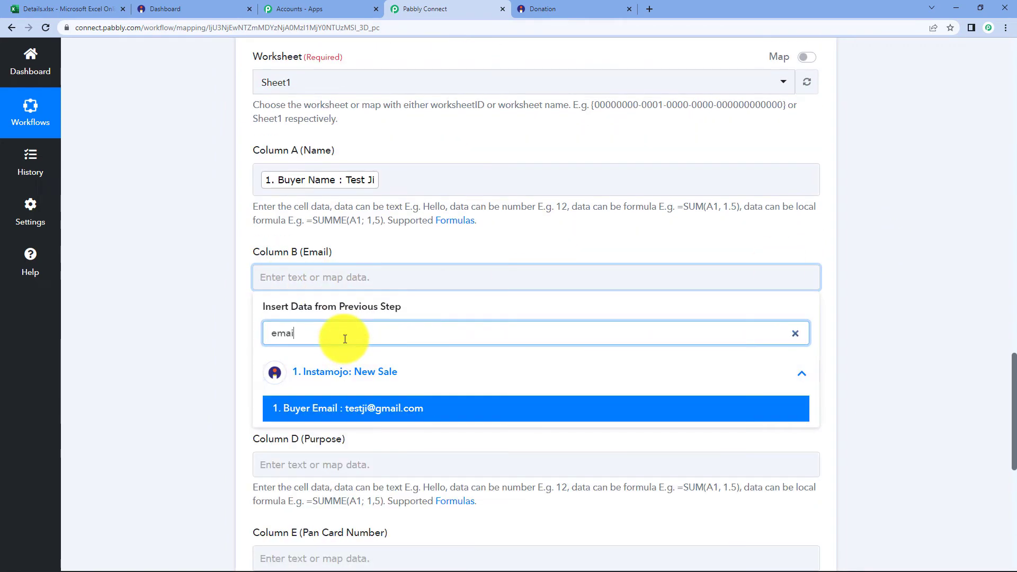
click(868, 302)
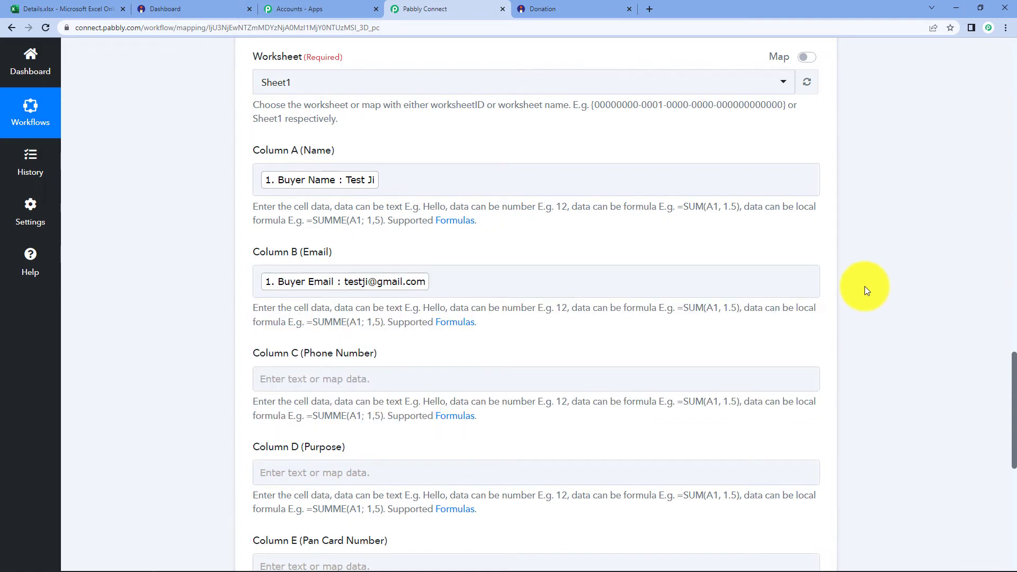
- Map Column C (Phone Number) to the Buyer Phone from the Instamojo New Sale data
scroll(864, 286, down, 3)
click(291, 226)
click(317, 313)
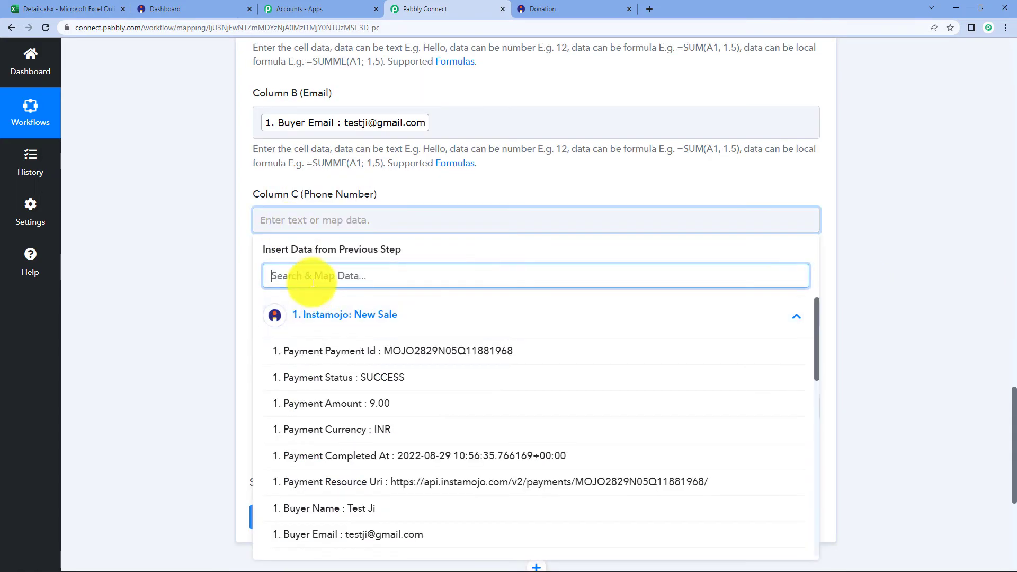
text(phone)
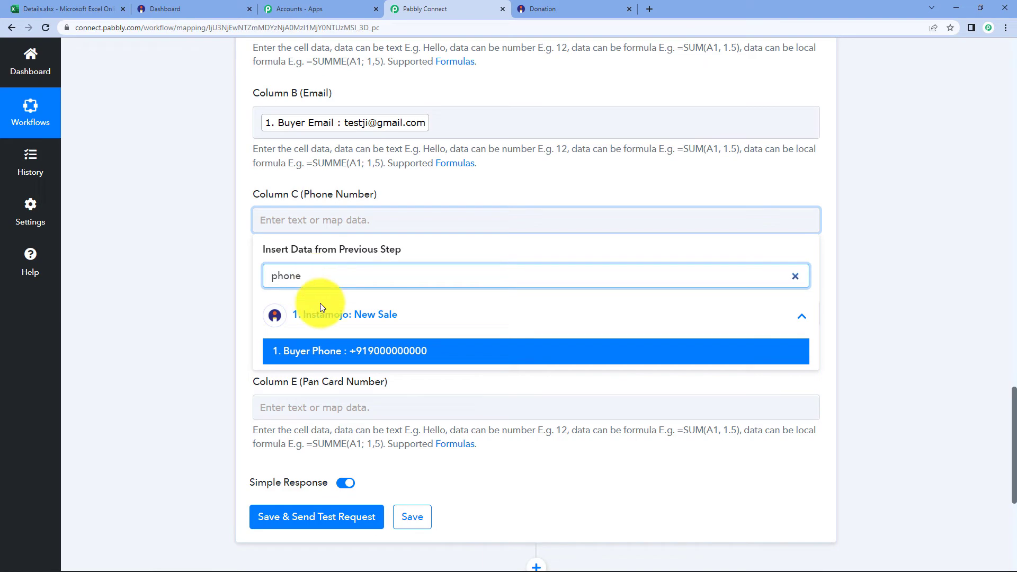
click(332, 351)
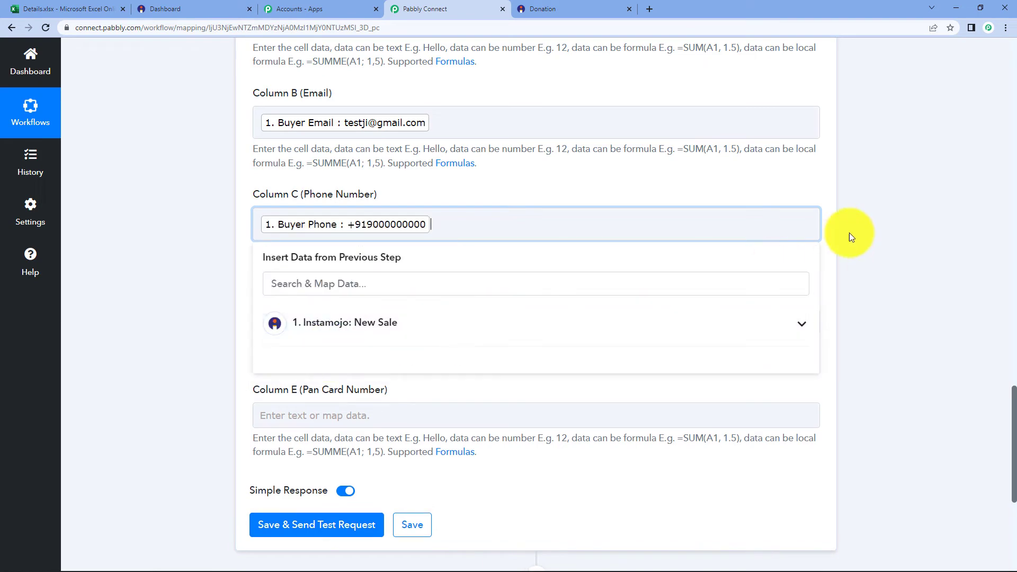
click(850, 235)
- Map Column D (Purpose) to the Details 0 Purpose value from the Instamojo New Sale data
click(285, 321)
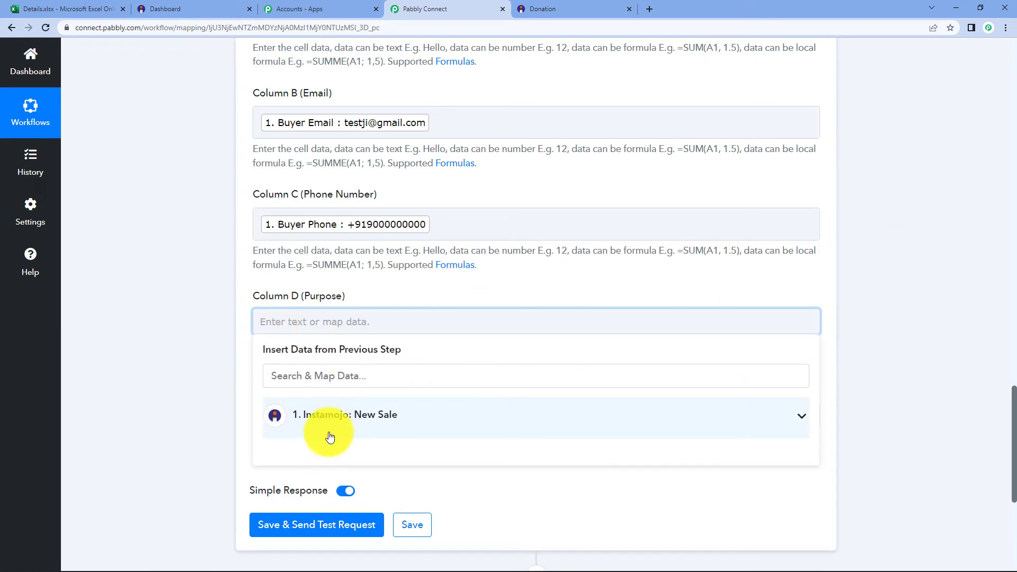
click(326, 417)
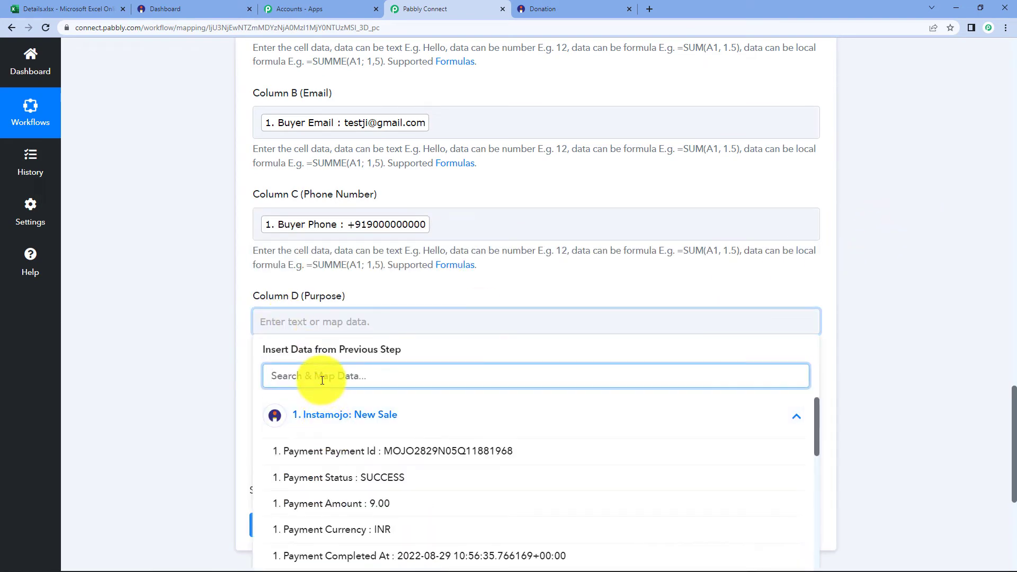
text(purpo)
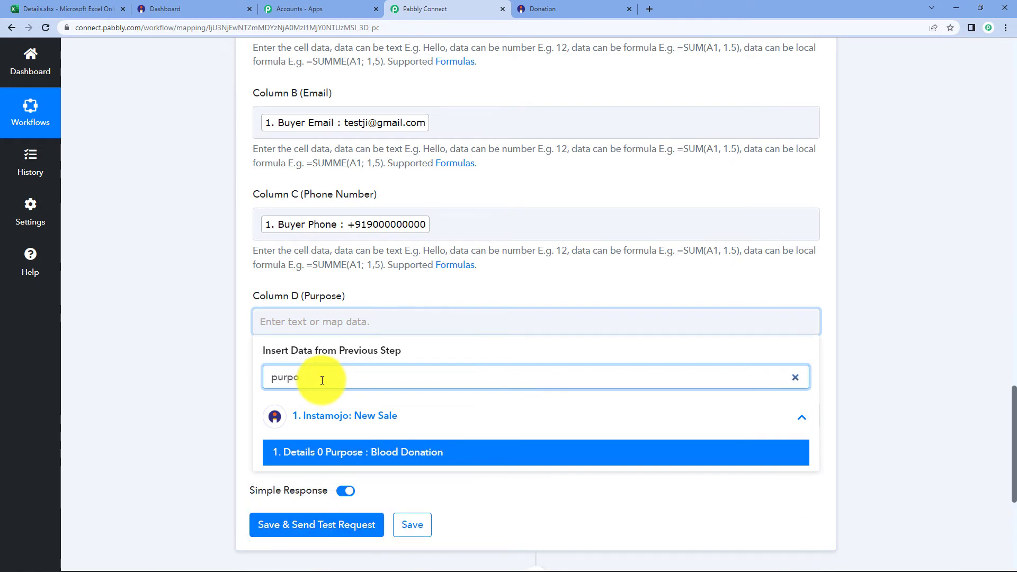
click(341, 453)
click(906, 224)
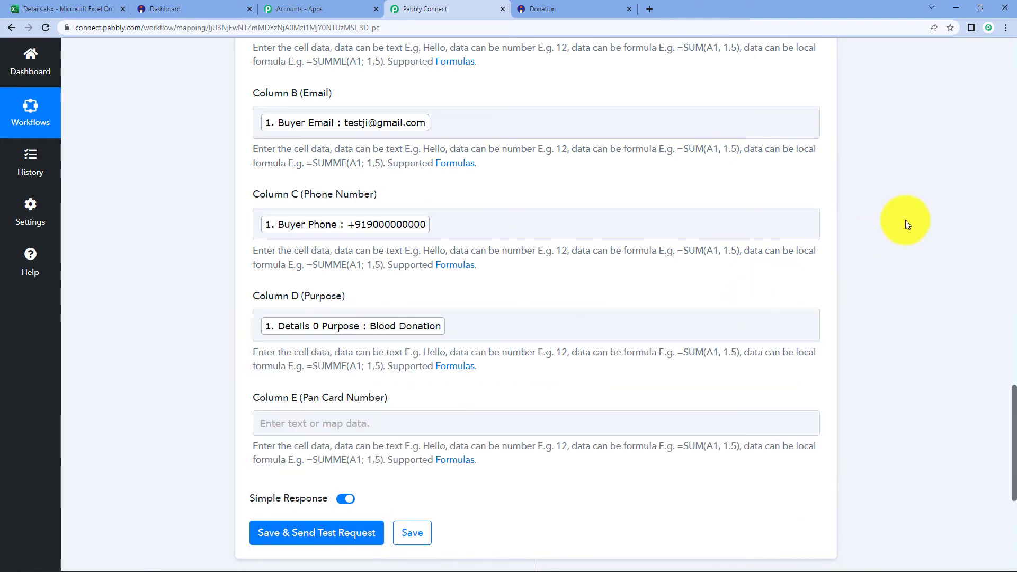
- Map Column E (Pan Card Number) to the custom PAN CARD NUMBER field from the Instamojo New Sale data
scroll(905, 220, down, 2)
click(341, 317)
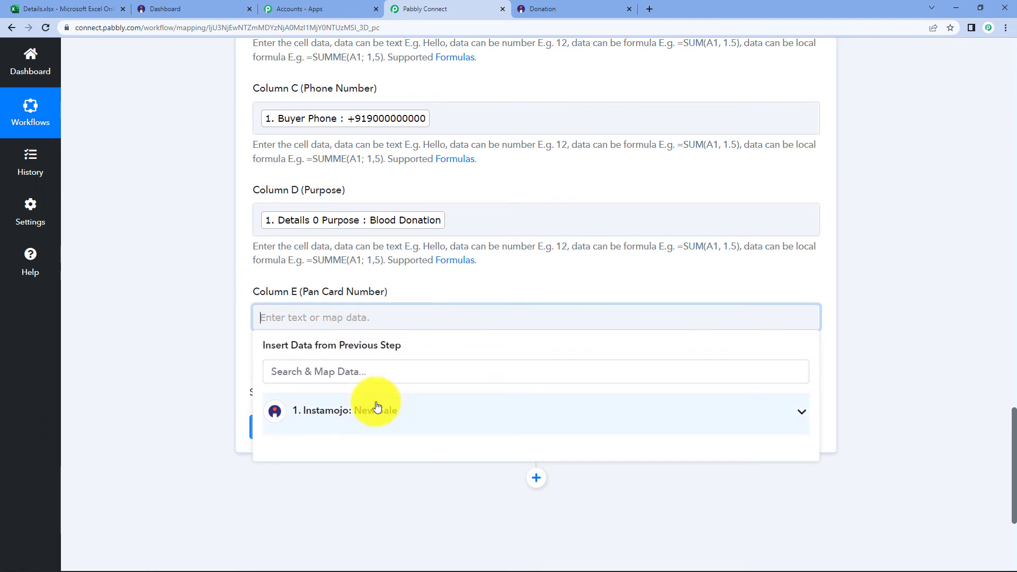
click(376, 407)
text(panc)
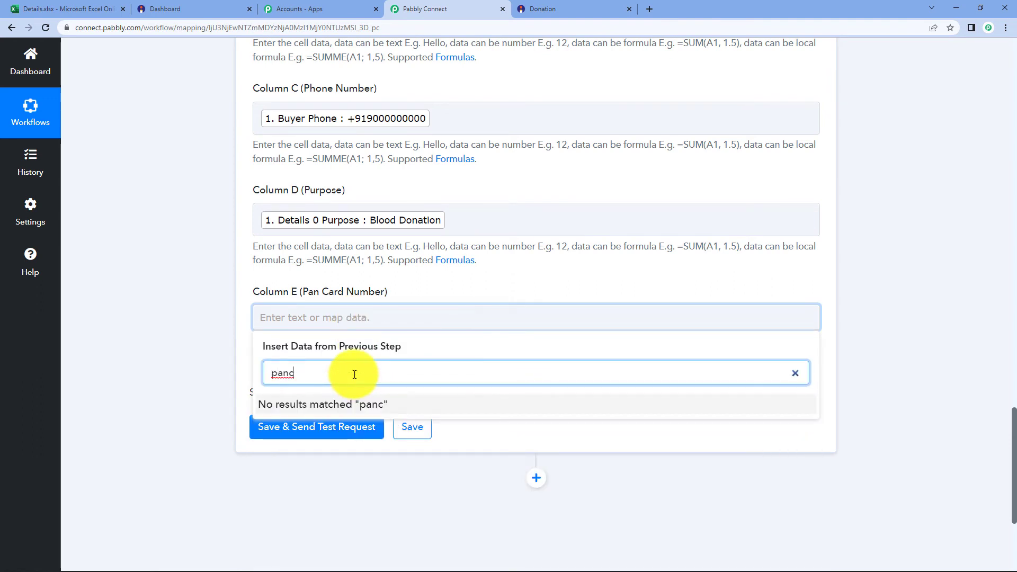
key(BackSpace)
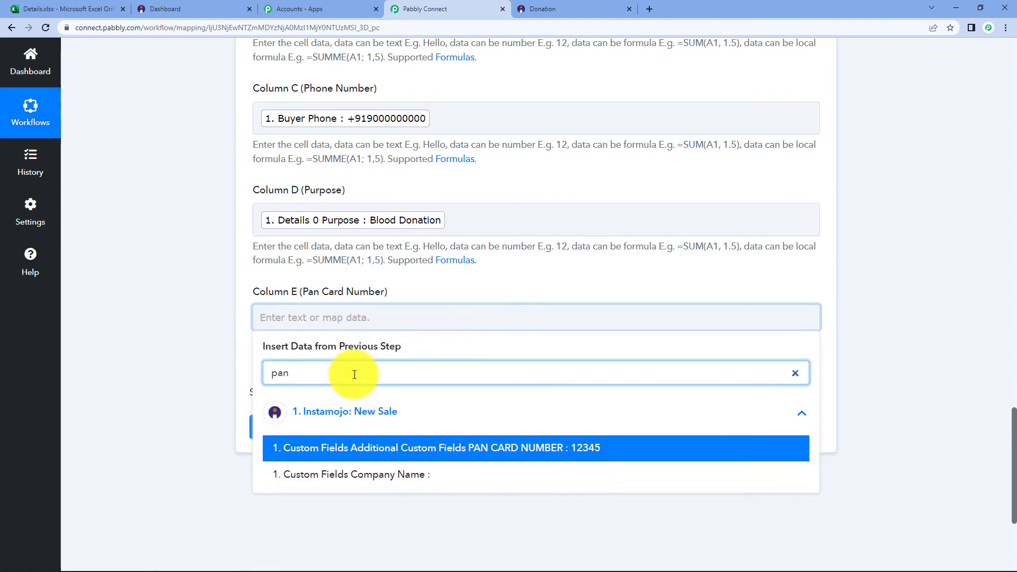
click(488, 447)
click(869, 294)
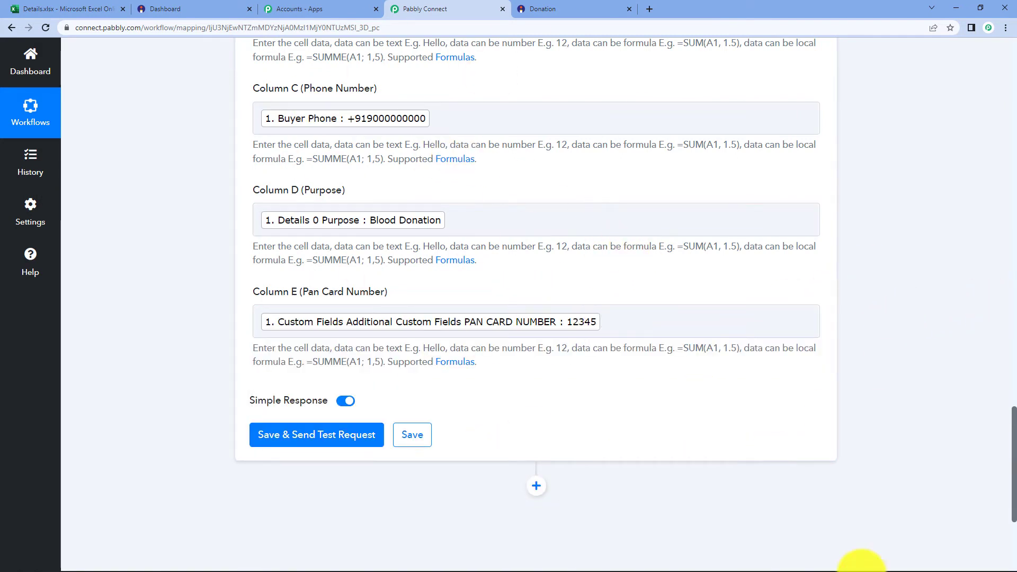
- Save the Excel action with a test request and check the added row in Details.xlsx
click(318, 445)
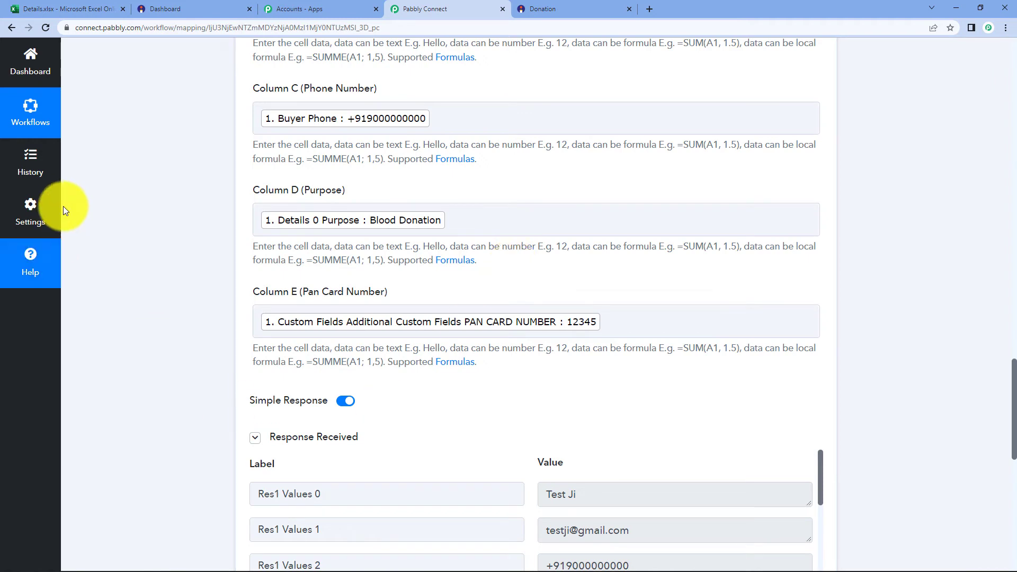
click(48, 8)
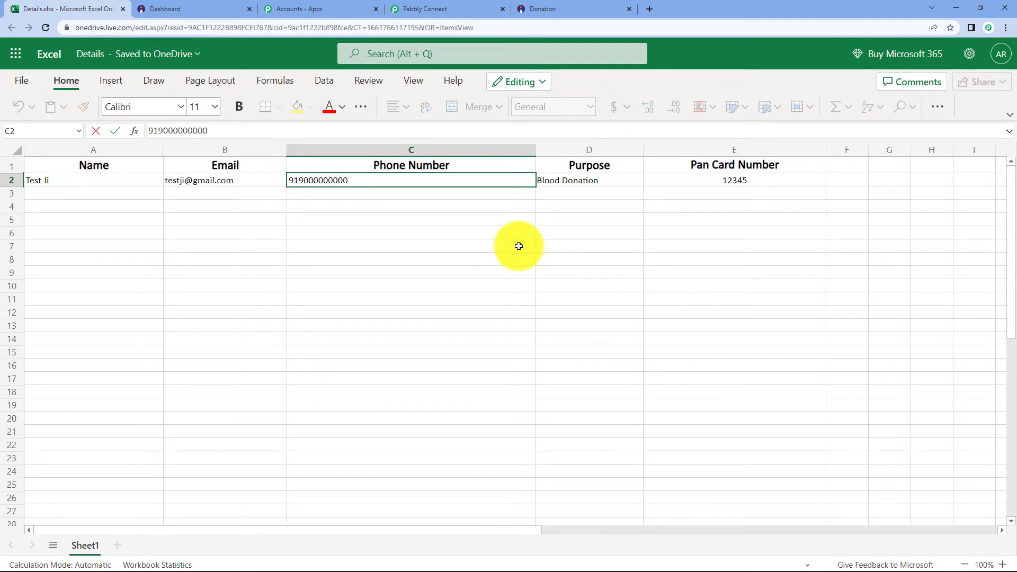
click(539, 6)
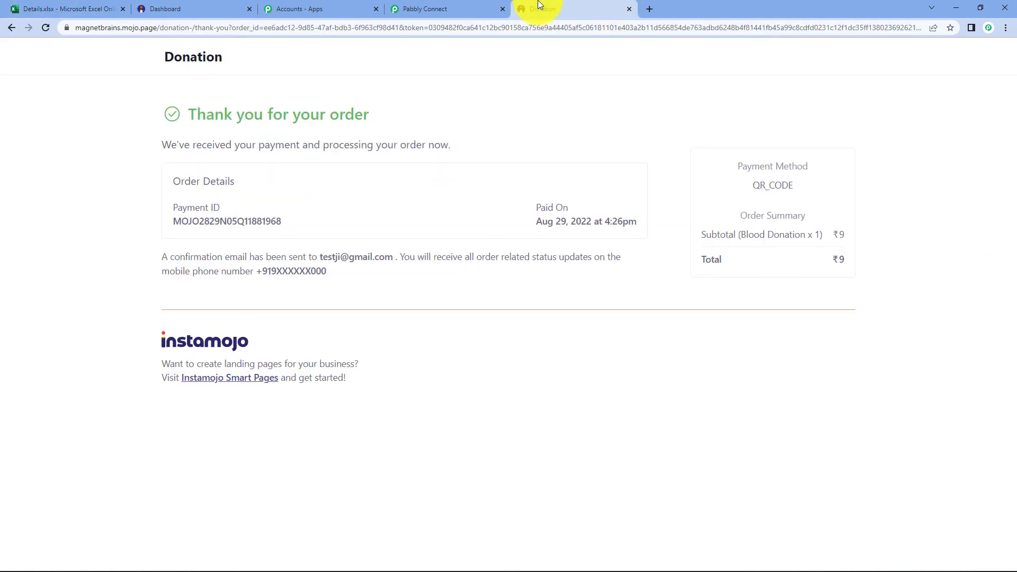
click(327, 5)
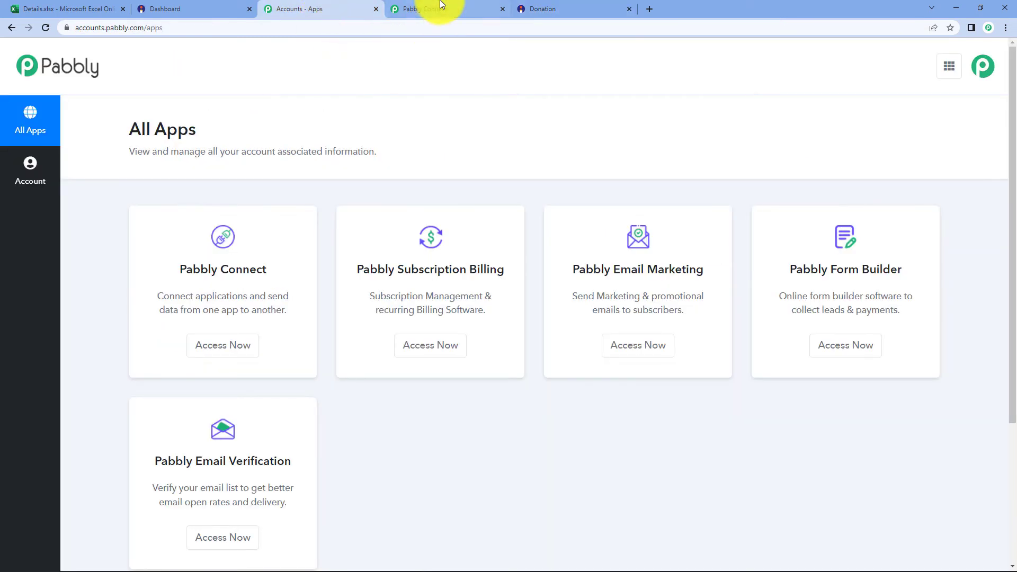
mouse_move(441, 5)
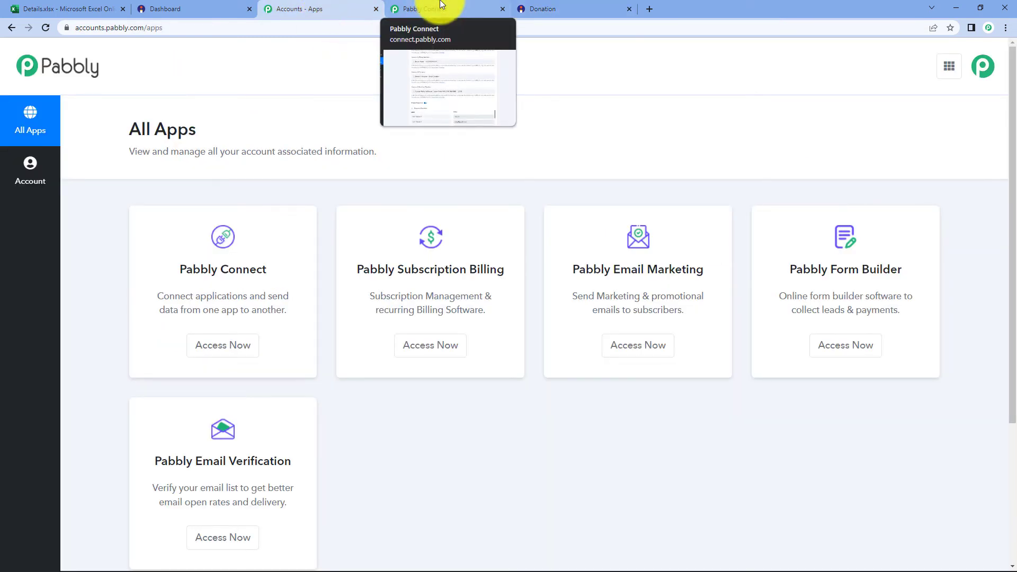
click(448, 15)
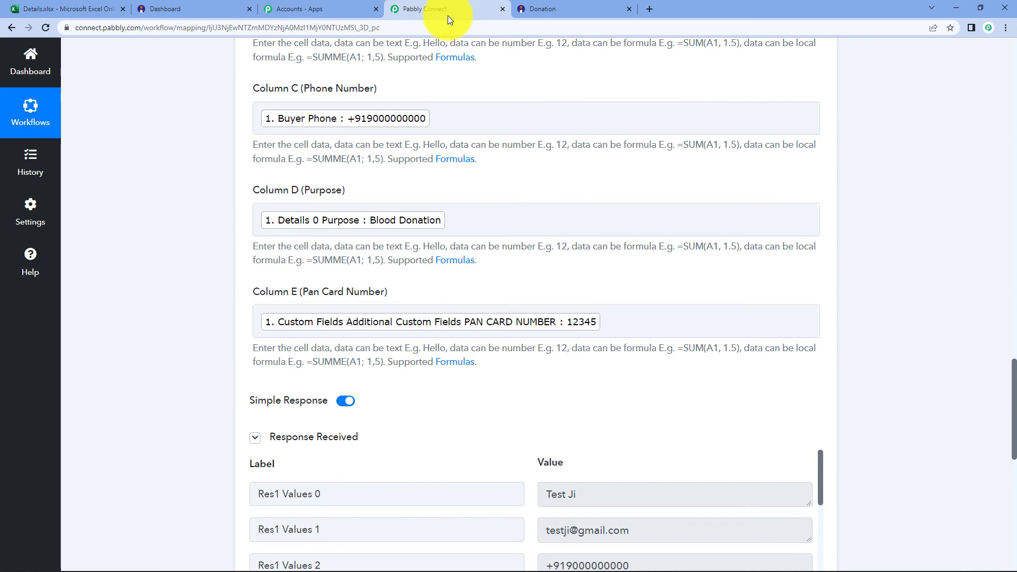
click(543, 7)
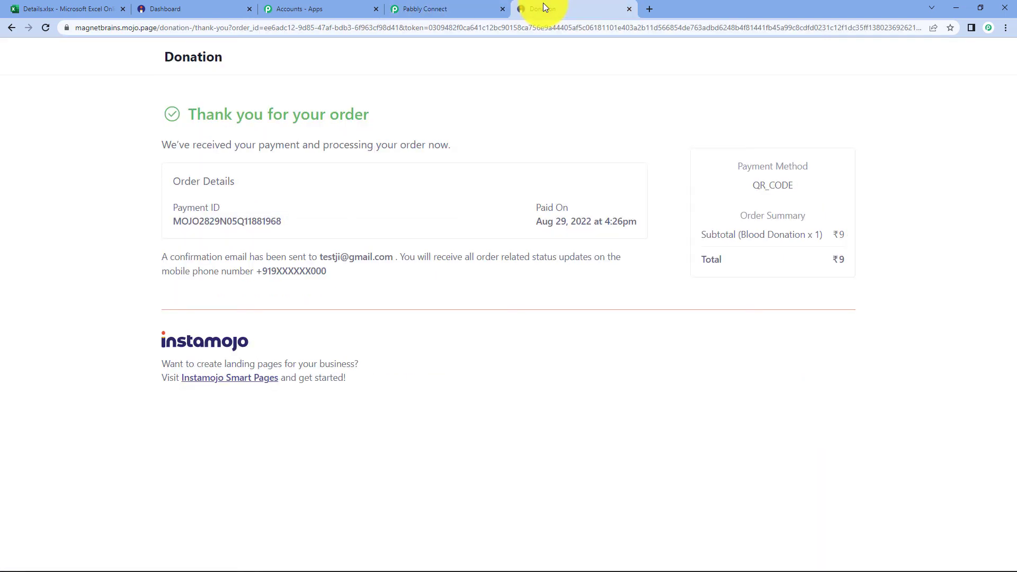
click(454, 8)
- Open the public Donation page from the Instamojo dashboard and proceed to checkout with the Organ Donation option
click(212, 6)
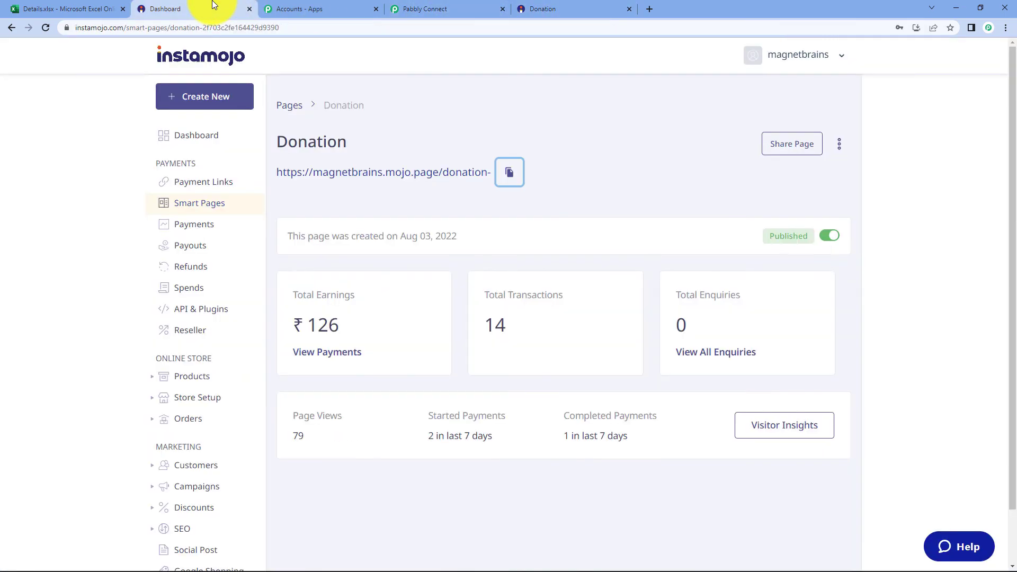
click(371, 172)
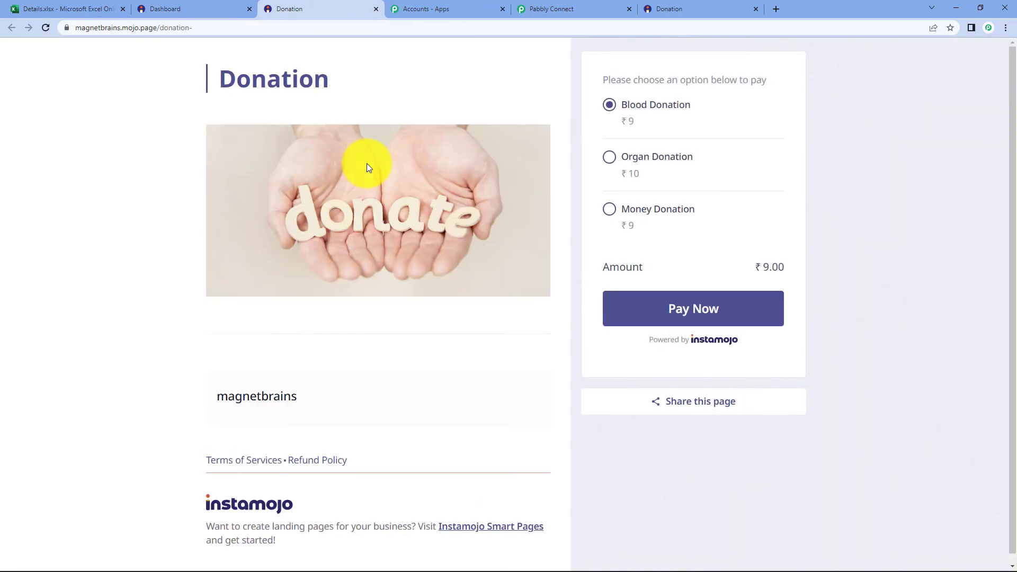
click(609, 156)
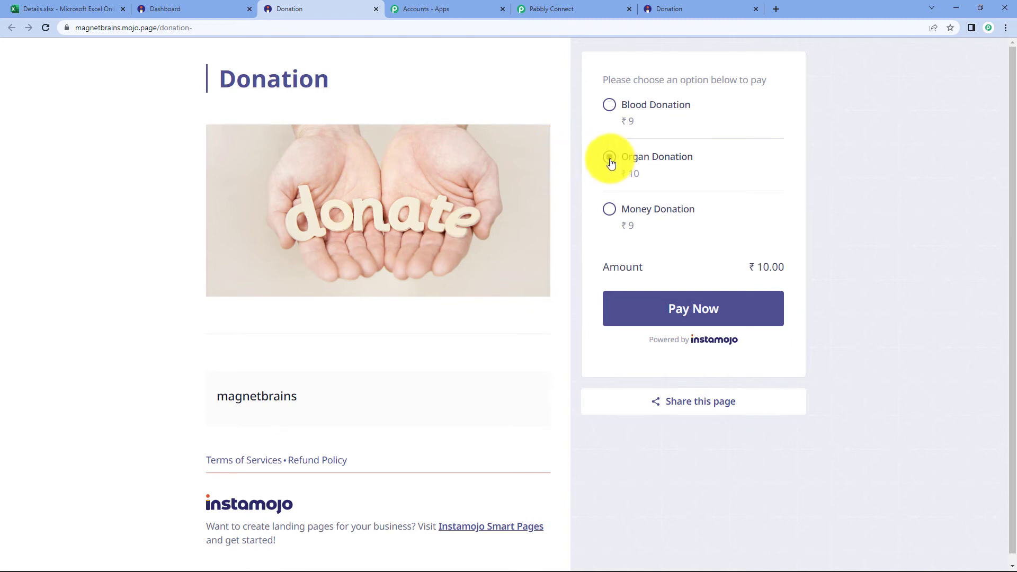
click(749, 308)
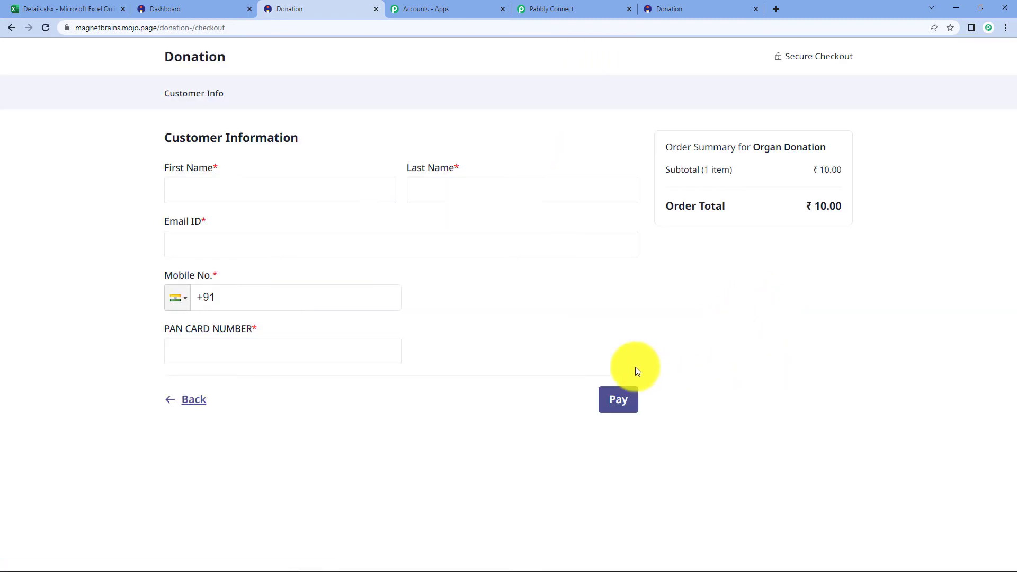
- Fill in the test customer's first name, last name and email on the donation checkout form
click(266, 193)
click(239, 226)
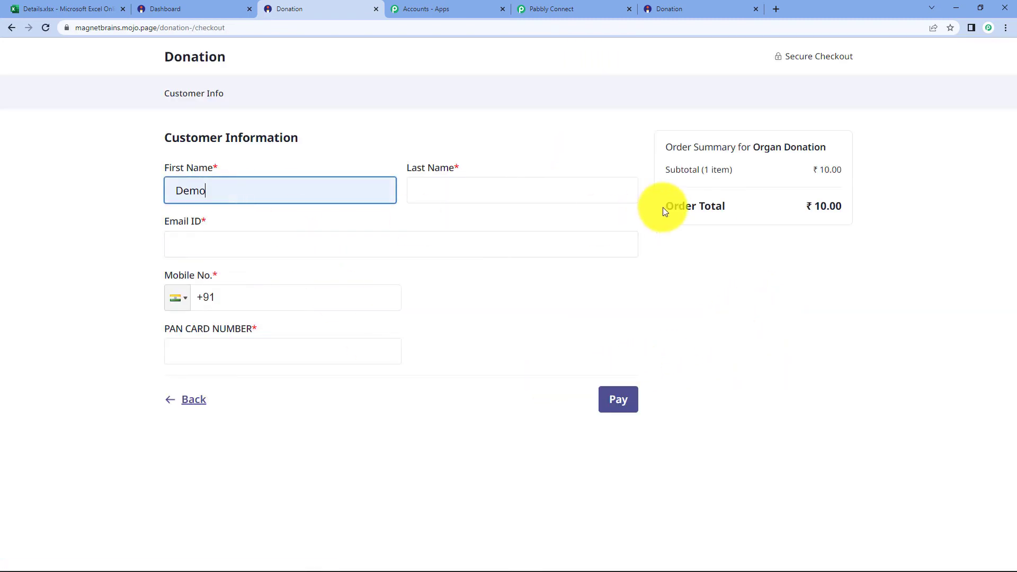
click(454, 191)
text(Ji)
click(281, 242)
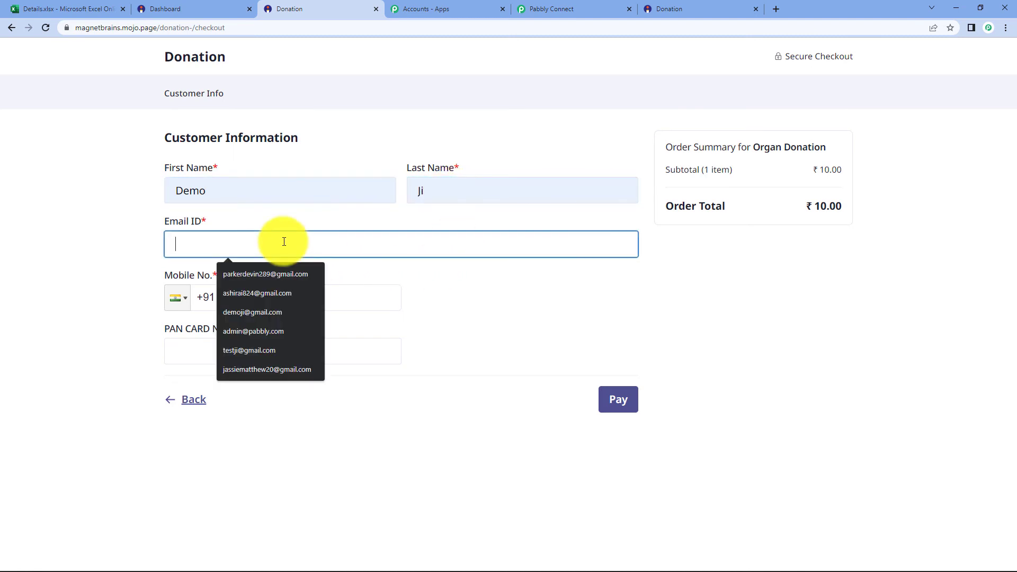
click(297, 313)
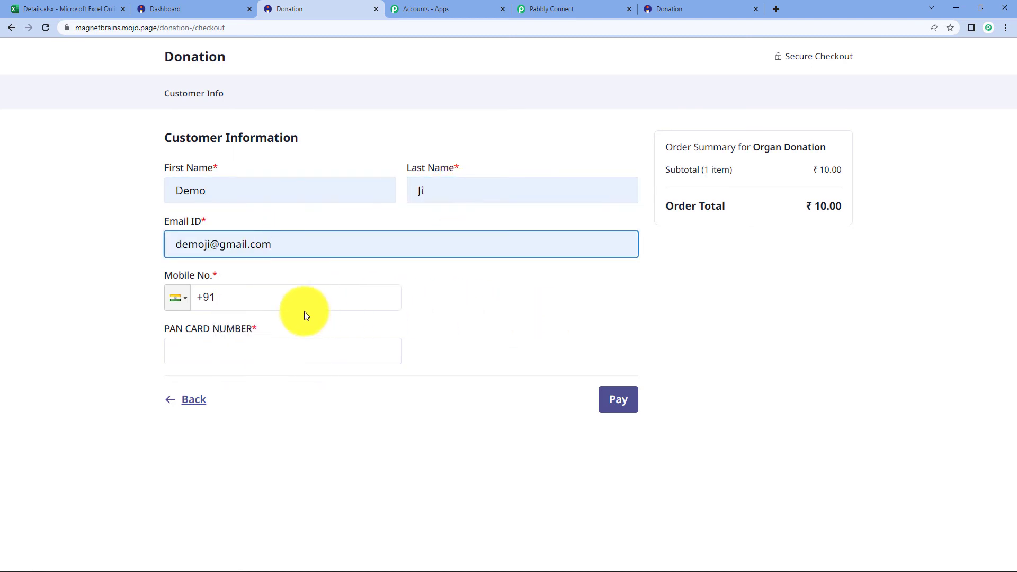
- Enter the customer's mobile number and PAN card number, and submit the donation payment
click(294, 301)
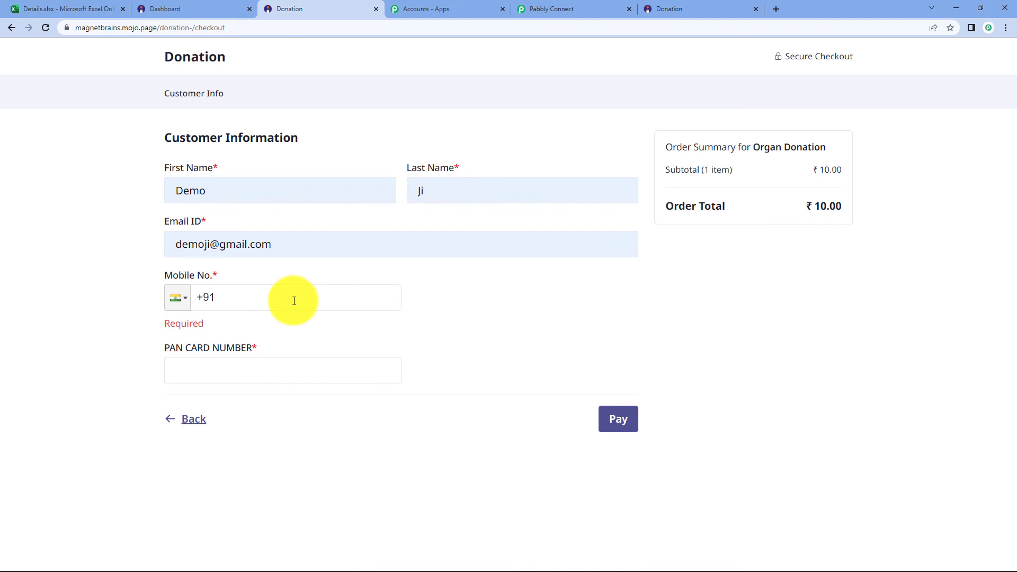
text(90000000000)
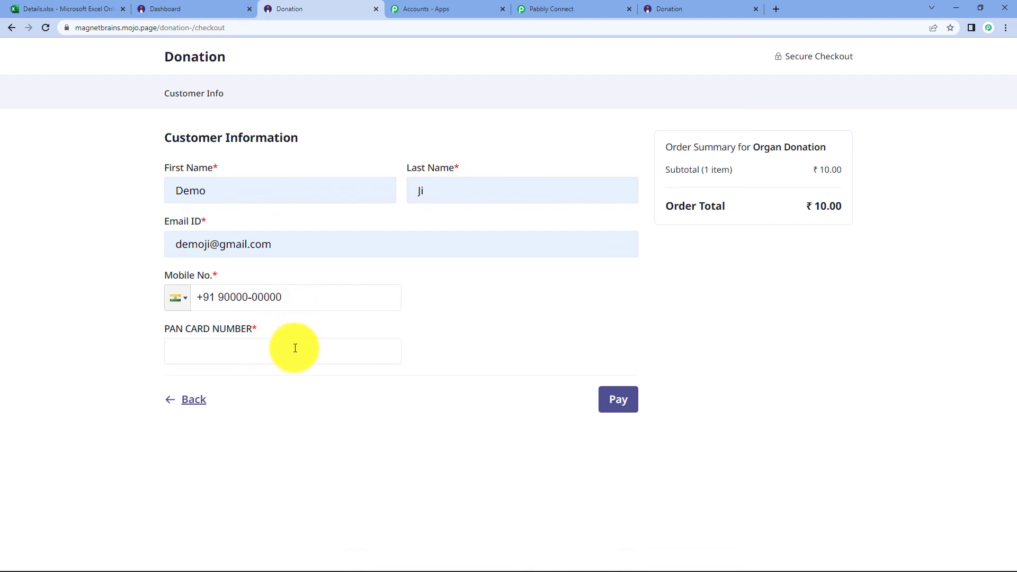
click(295, 348)
click(249, 383)
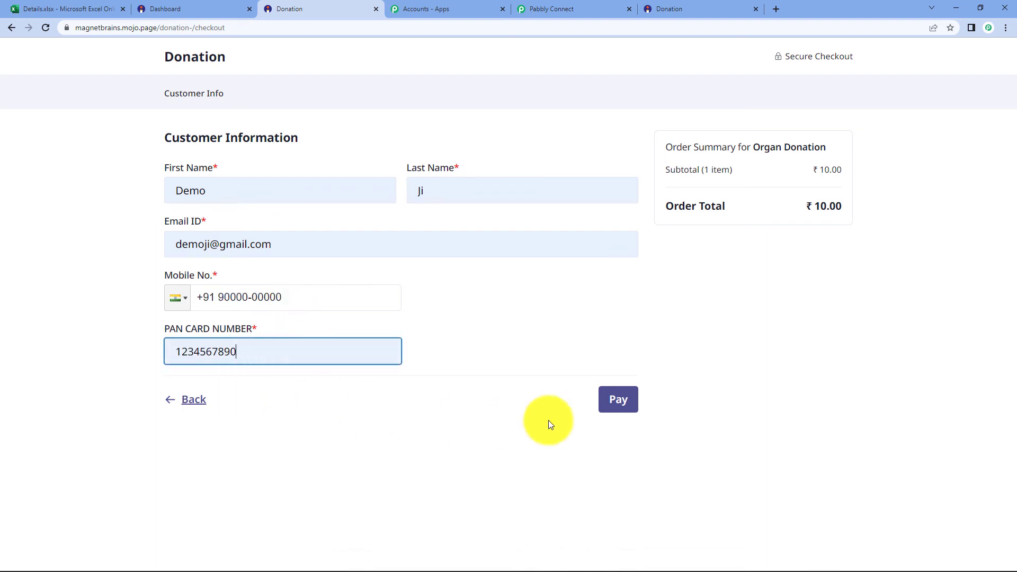
click(620, 410)
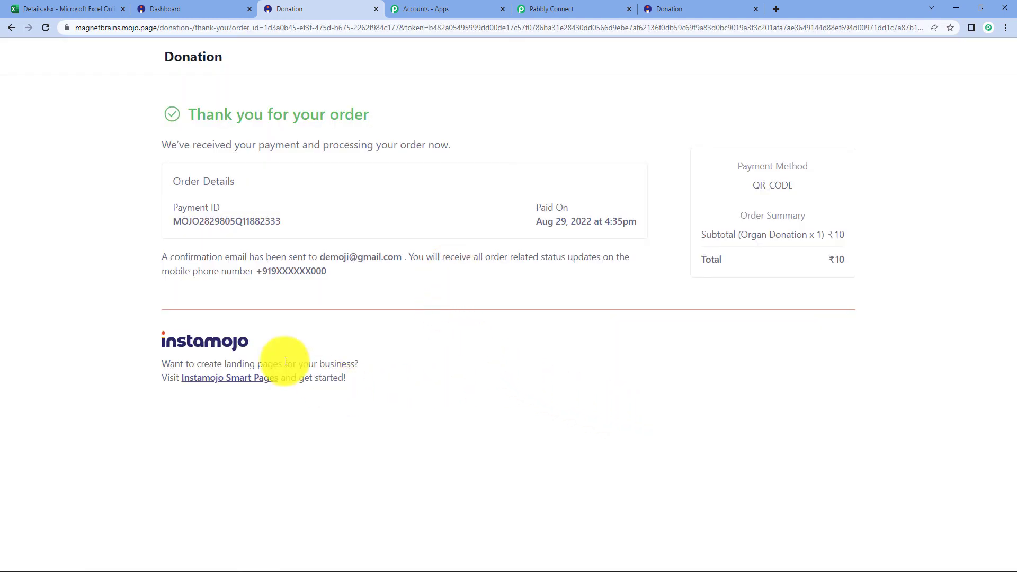
- Switch to the Details.xlsx workbook and check Sheet1 for the new Organ Donation row
click(43, 5)
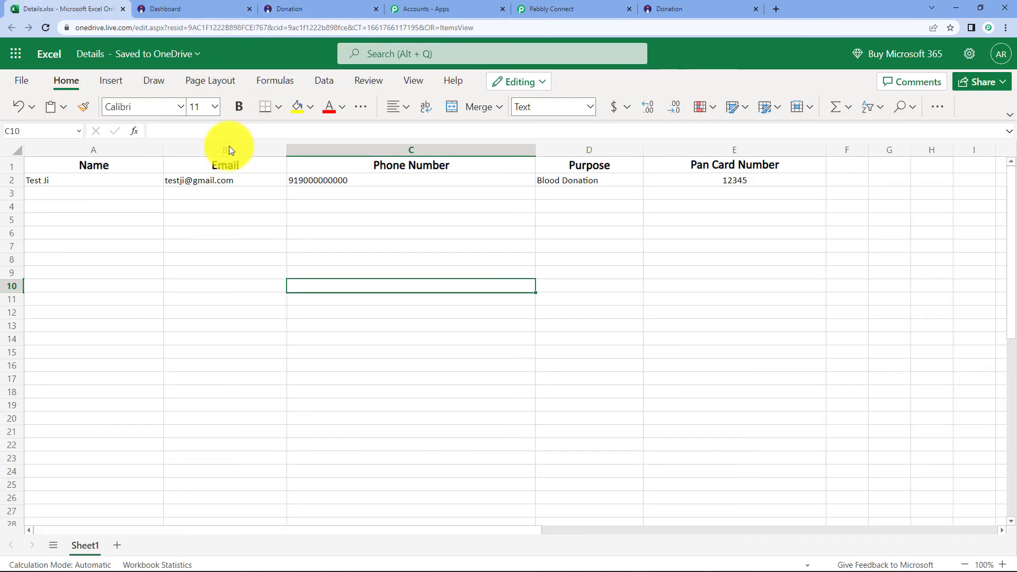
click(49, 30)
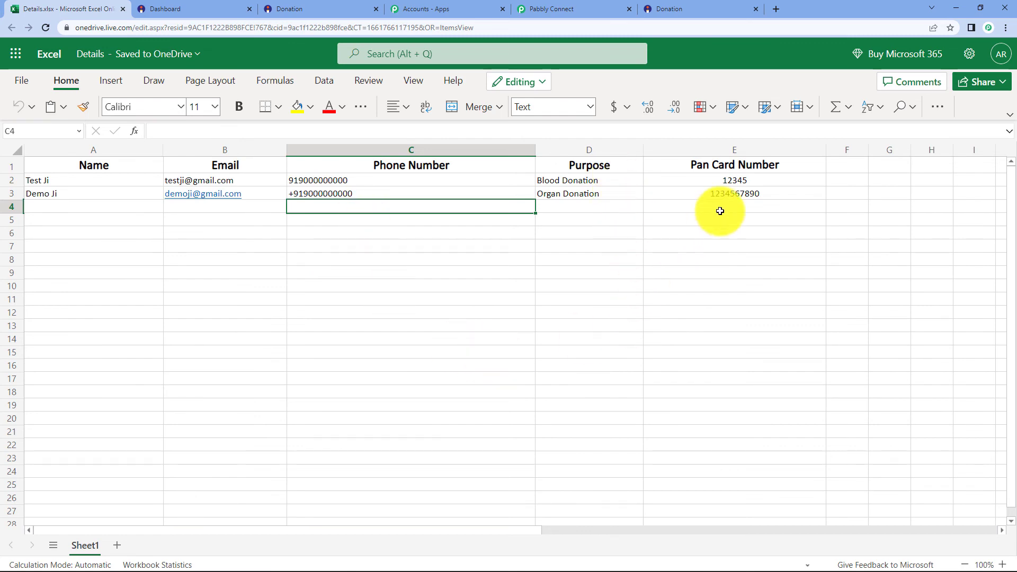
- Return to the Pabbly Connect workflow and collapse the Microsoft Excel Add Row To Worksheet action
click(540, 7)
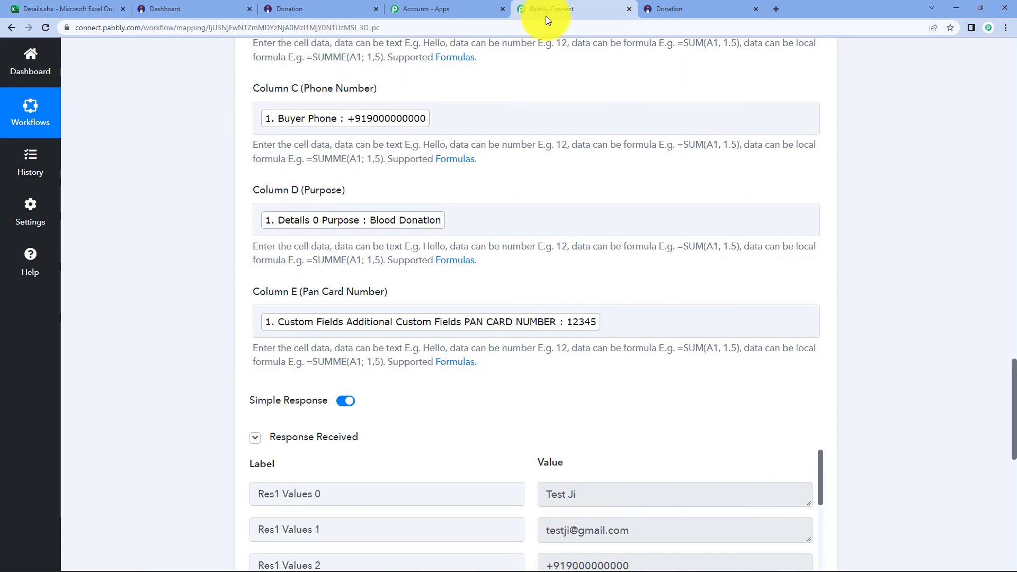
scroll(802, 309, up, 15)
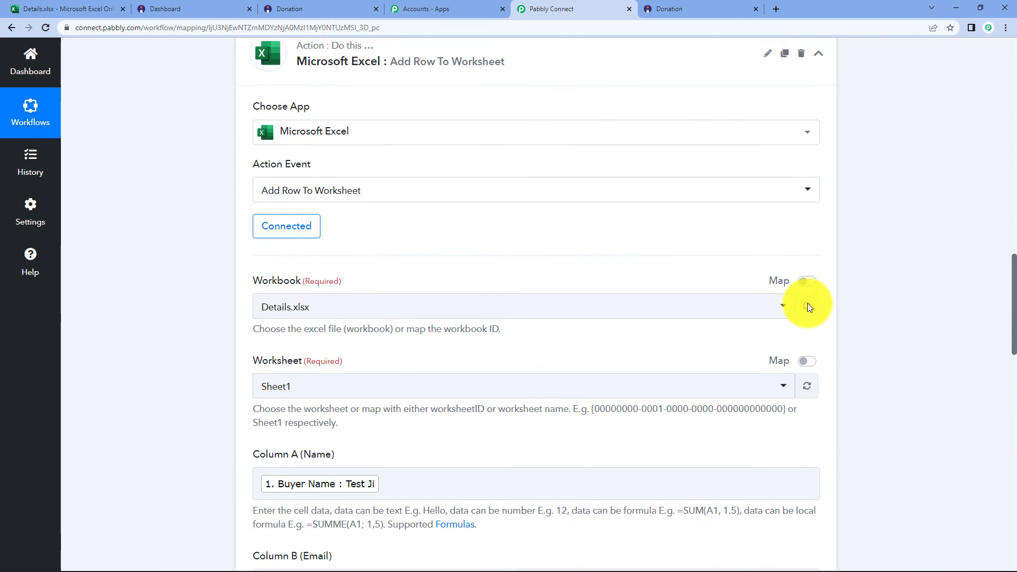
click(639, 179)
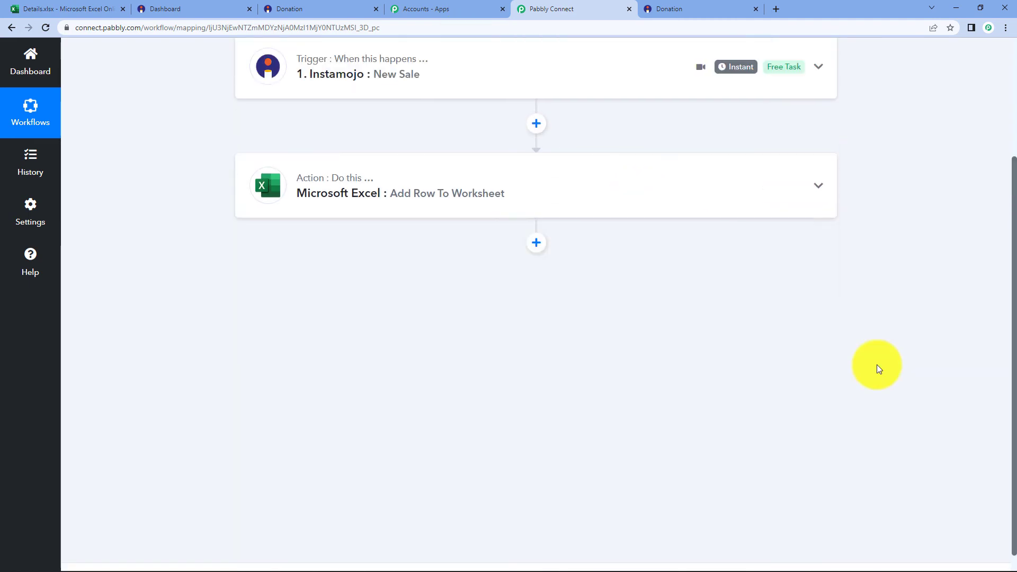